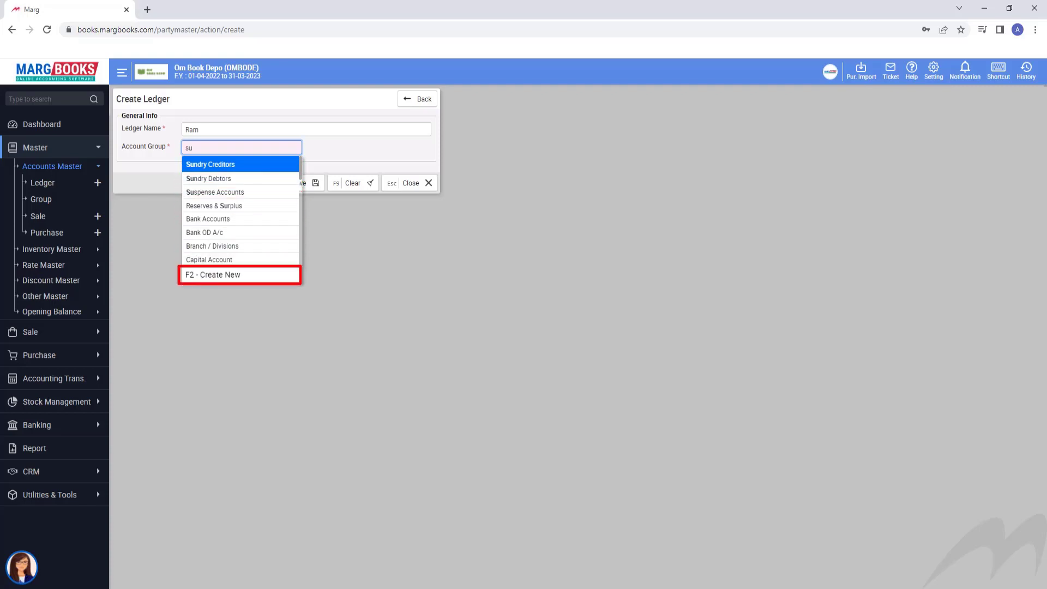
Assign the new ledger to the Sundry Creditors group and create and save a station named Rohini Sec 15.
{"action": "key", "text": "F2"}
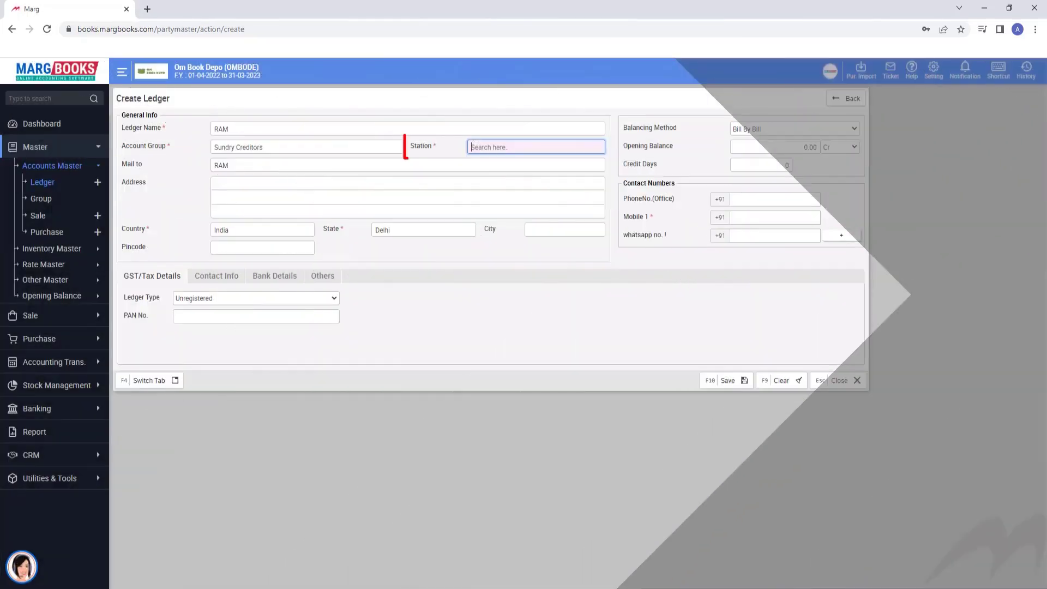
{"action": "key", "text": "space"}
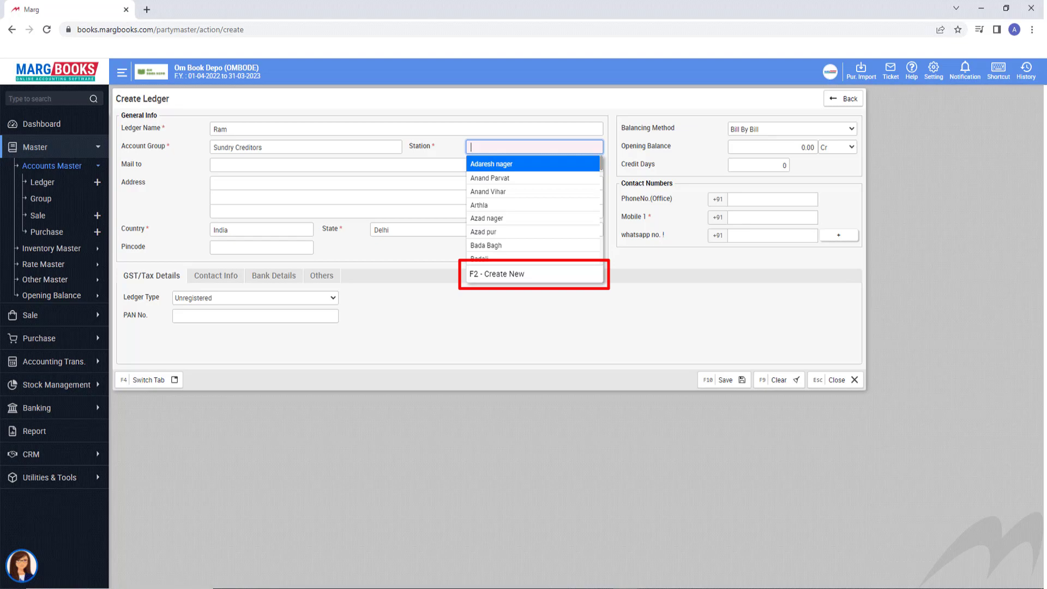
{"action": "key", "text": "F2"}
{"action": "type", "text": "Rohini Sec 15"}
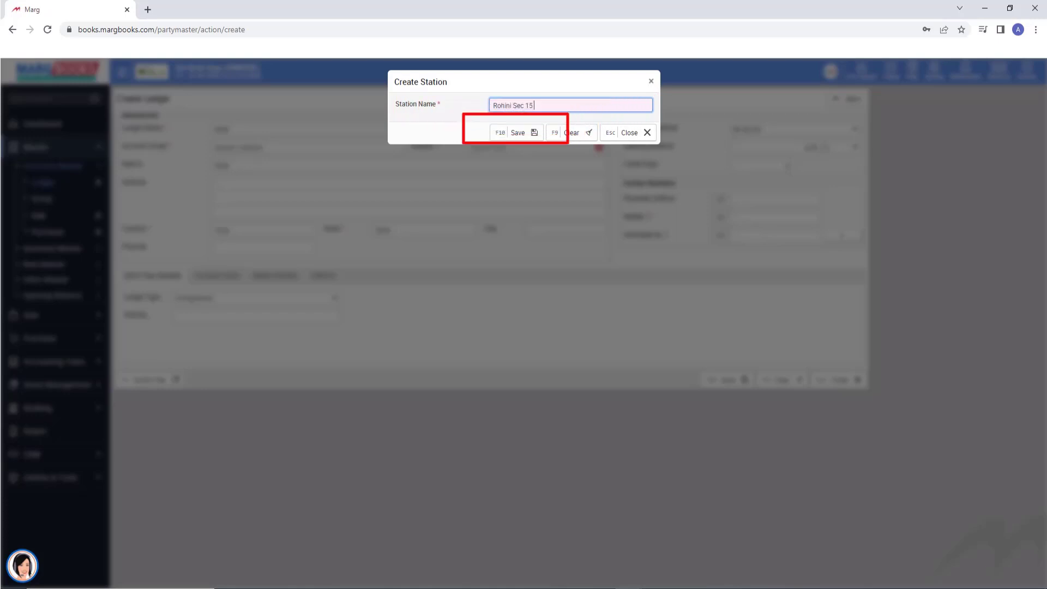
{"action": "key", "text": "F10"}
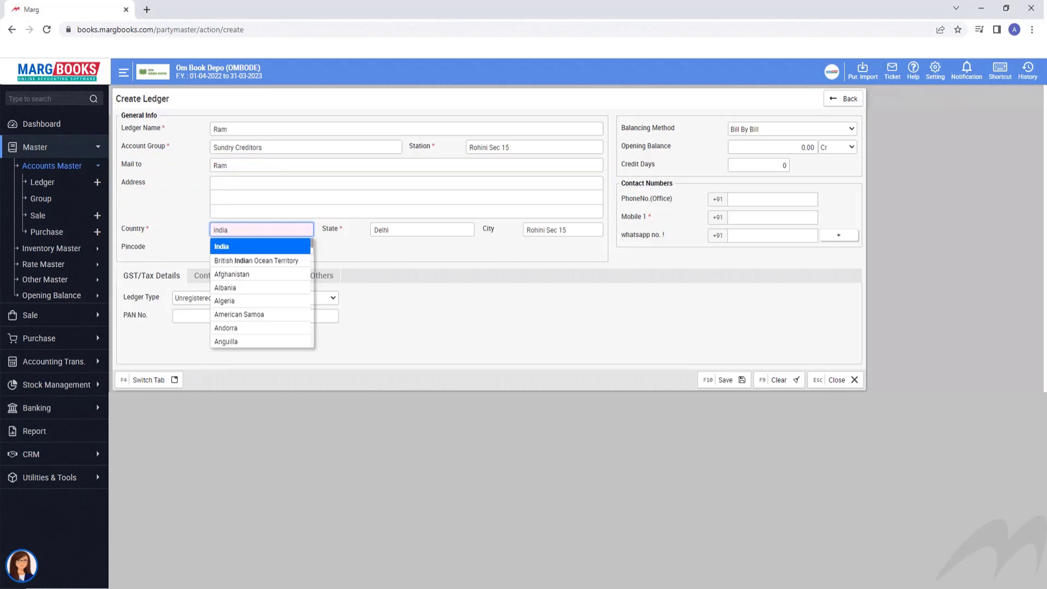
Set the ledger's country to India and its state to Delhi, and save the ledger.
{"action": "key", "text": "Return"}
{"action": "type", "text": "de"}
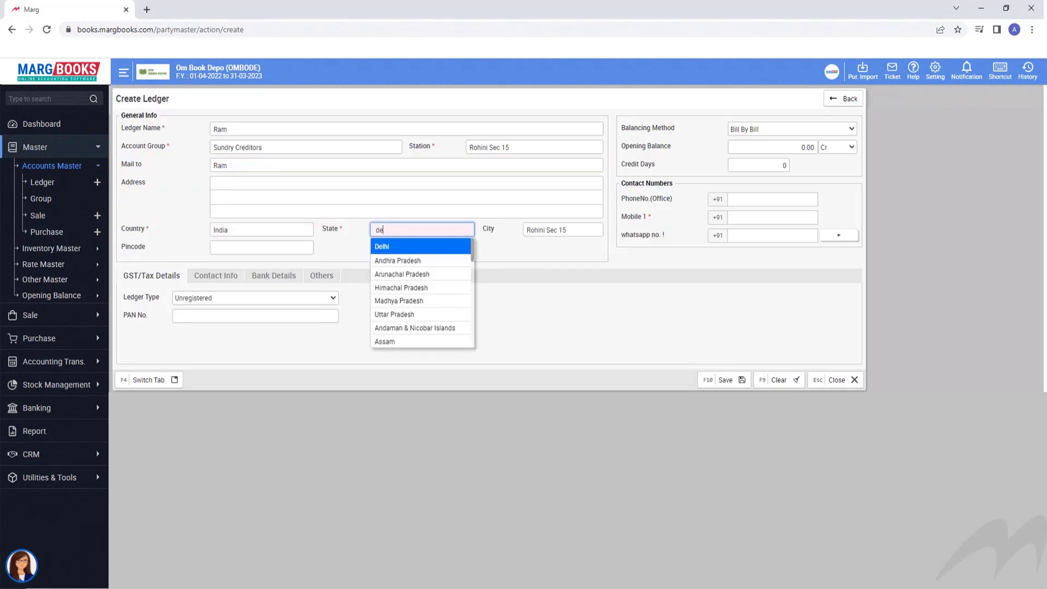
{"action": "key", "text": "Return"}
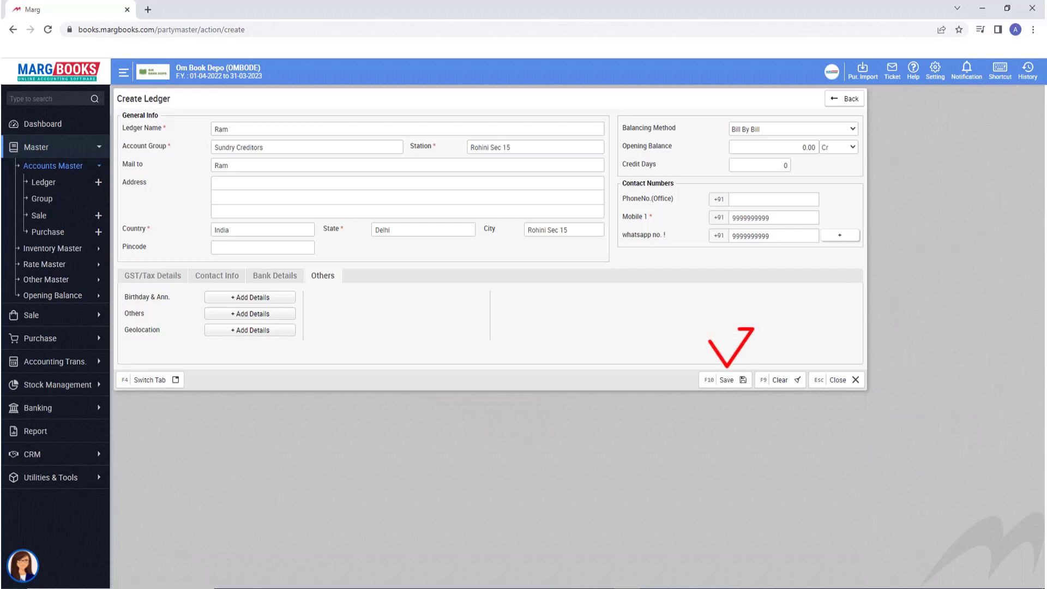
{"action": "key", "text": "F10"}
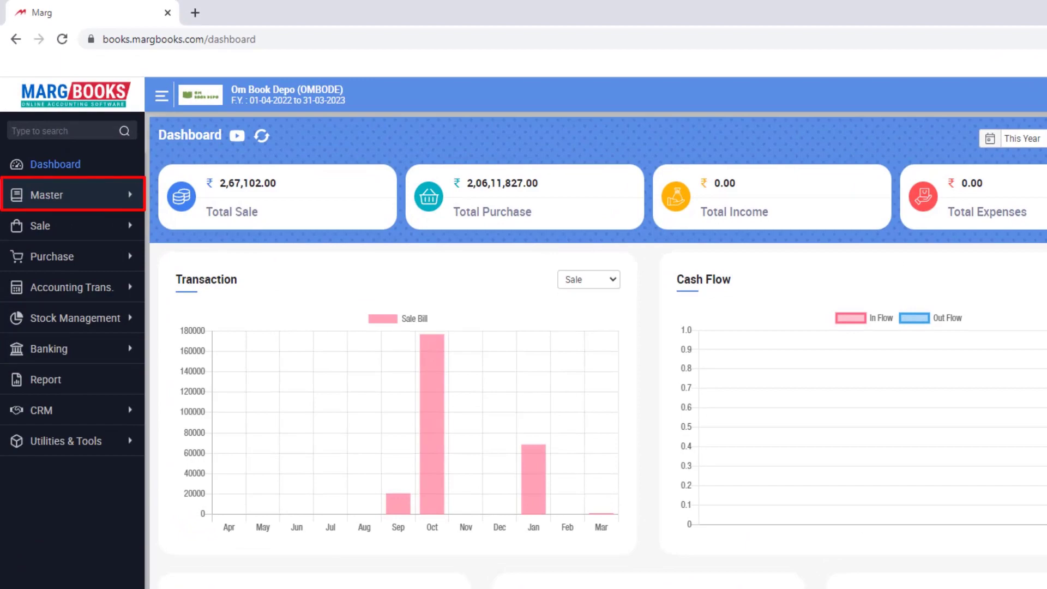
Open the ledger list in the accounts master.
{"action": "left_click", "coordinate": [70, 157]}
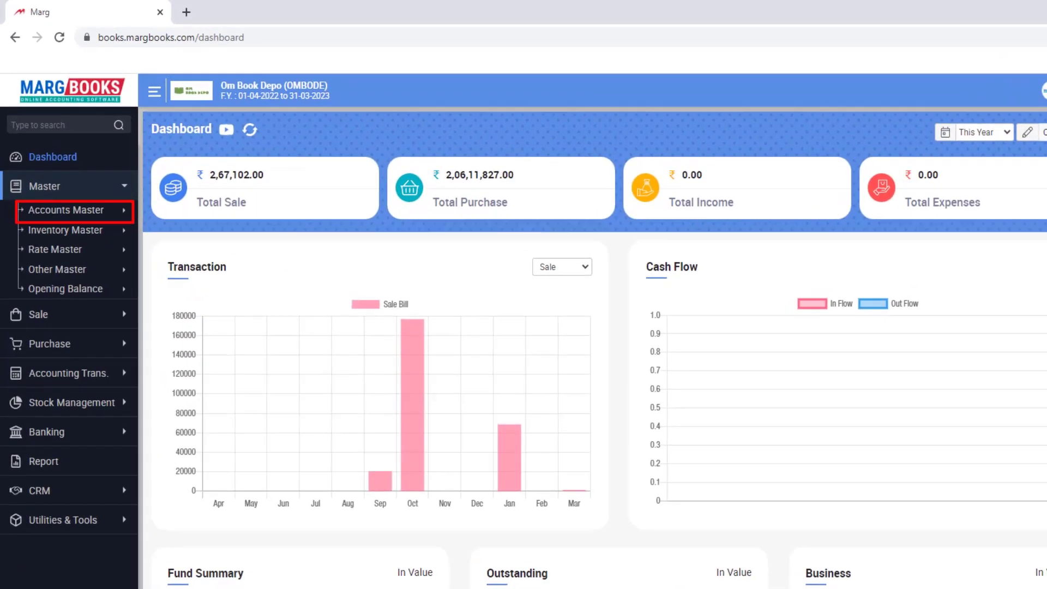
{"action": "left_click", "coordinate": [66, 210]}
{"action": "left_click", "coordinate": [50, 231]}
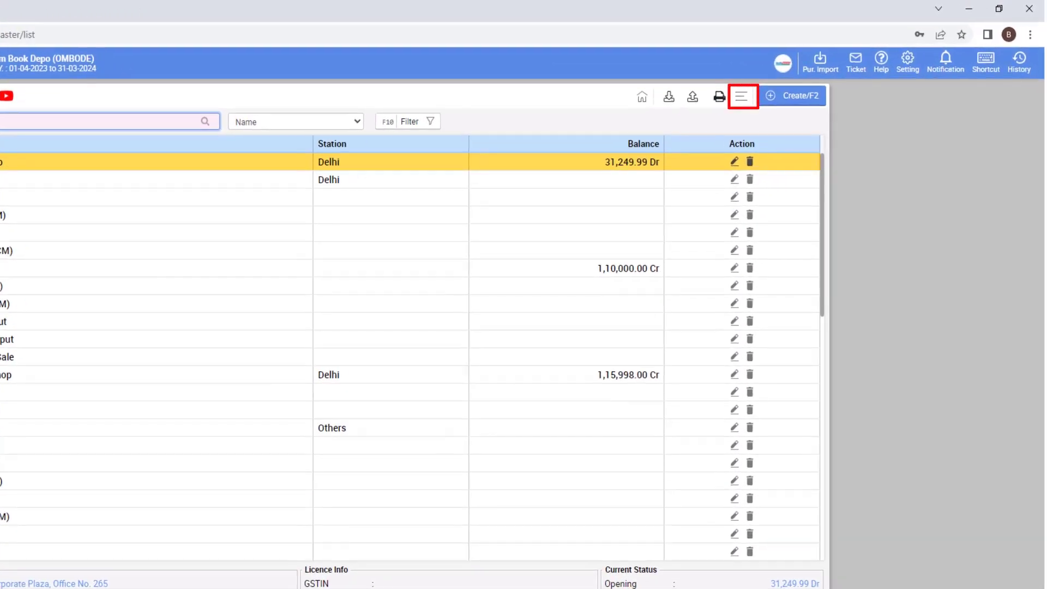
Export the ledger template as an Excel file named Ledger Template and open the downloaded file.
{"action": "left_click", "coordinate": [741, 97]}
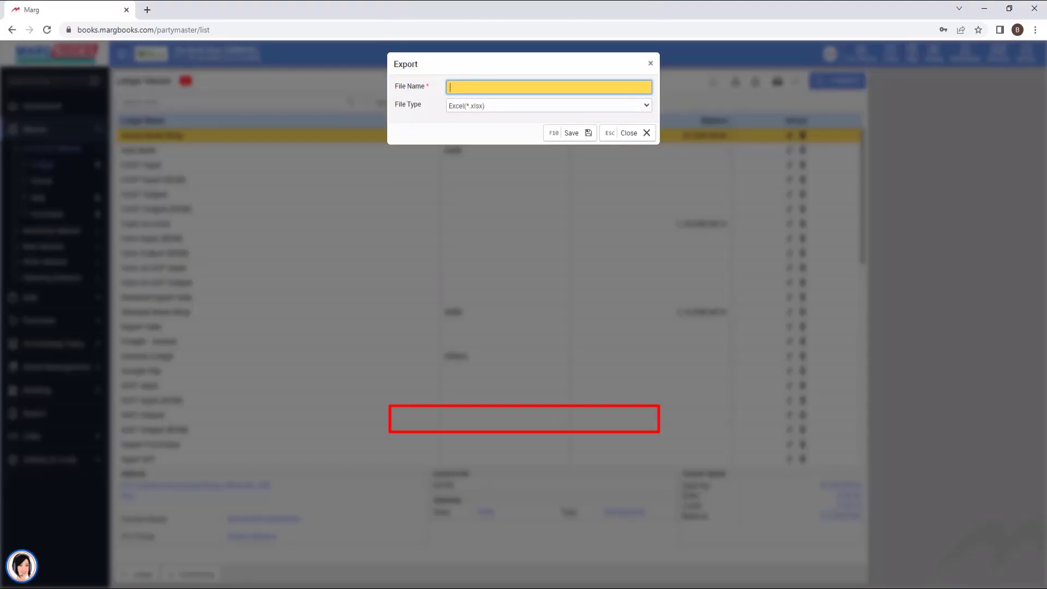
{"action": "type", "text": "Ledger Template"}
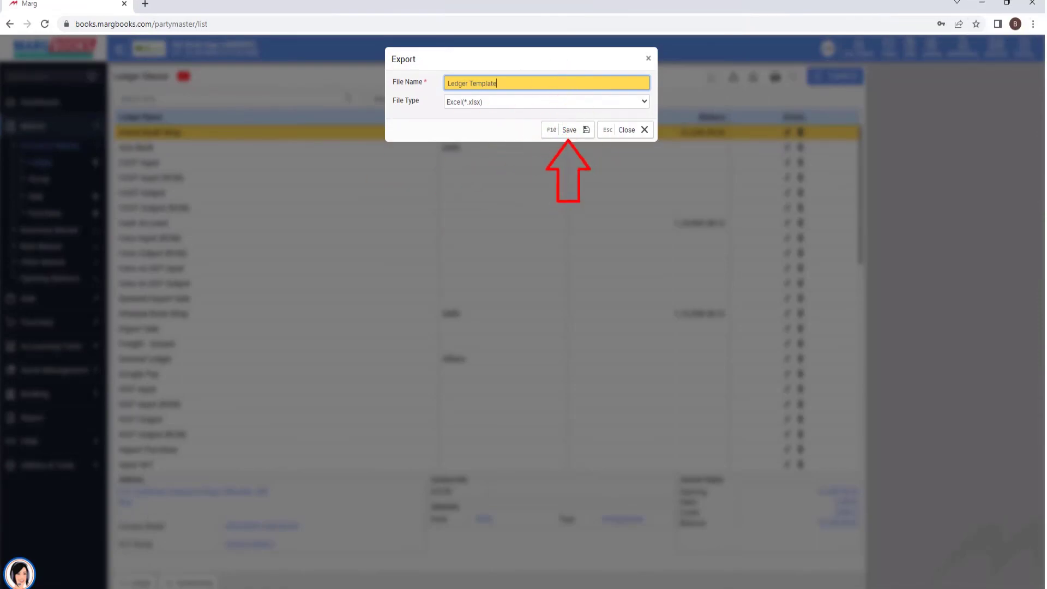
{"action": "key", "text": "F10"}
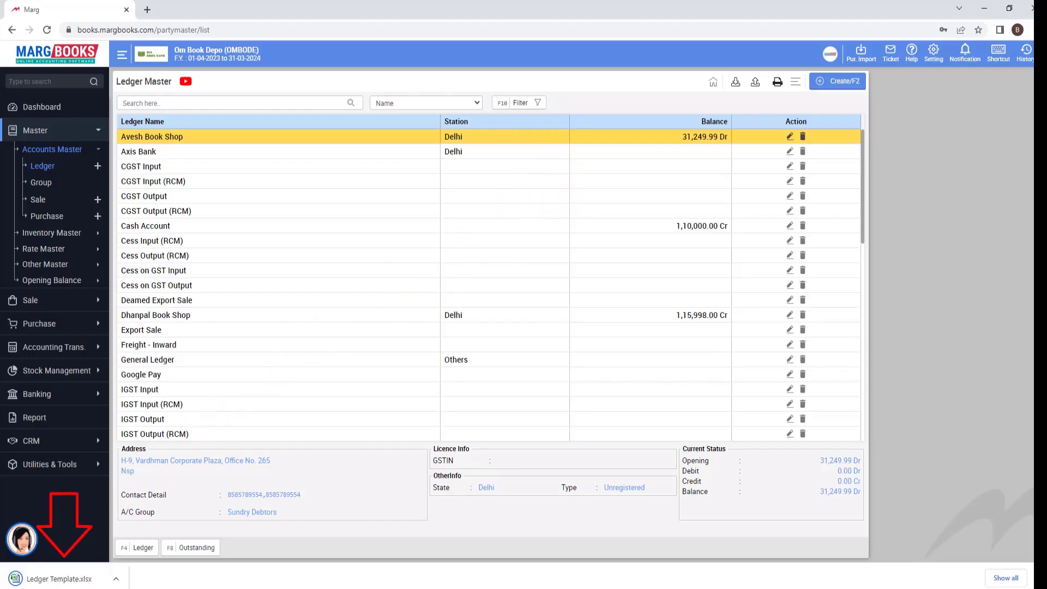
{"action": "left_click", "coordinate": [115, 578]}
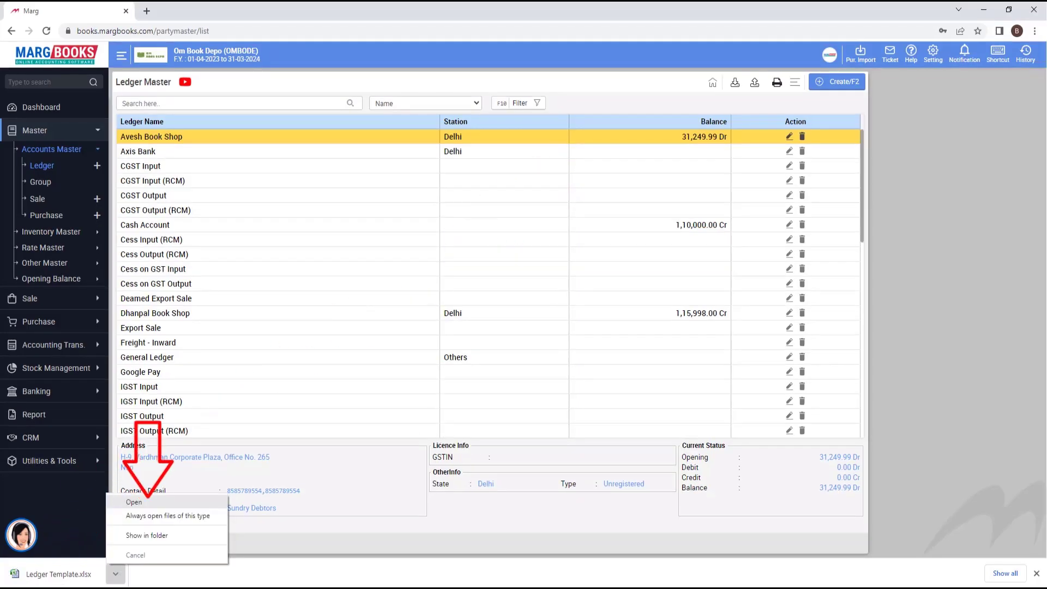
{"action": "left_click", "coordinate": [128, 500]}
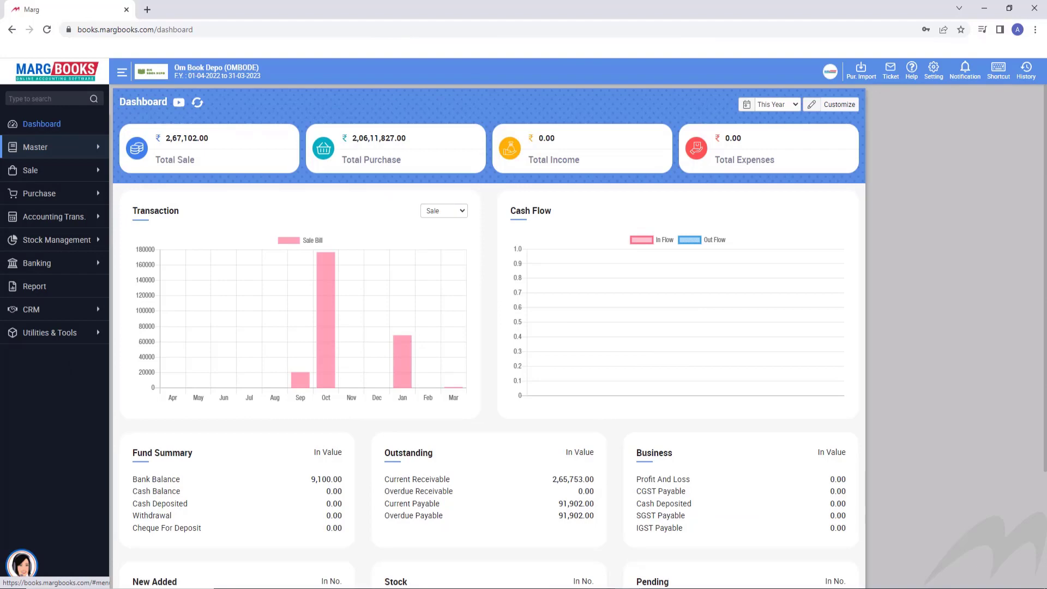
Select the Ledger Template file from Downloads for import into the ledger master.
{"action": "left_click", "coordinate": [36, 147]}
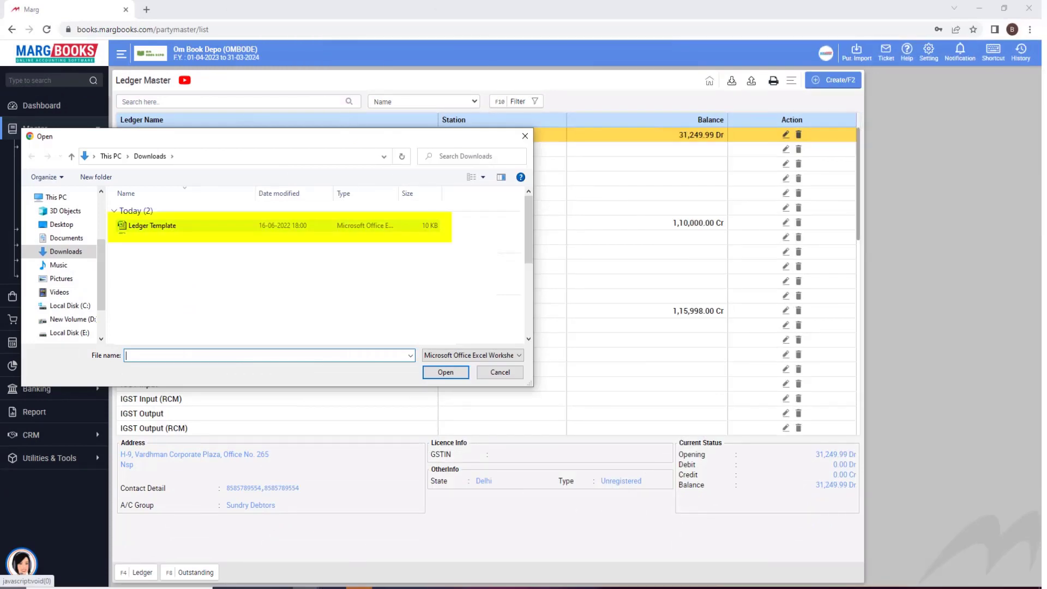
{"action": "left_click", "coordinate": [153, 226]}
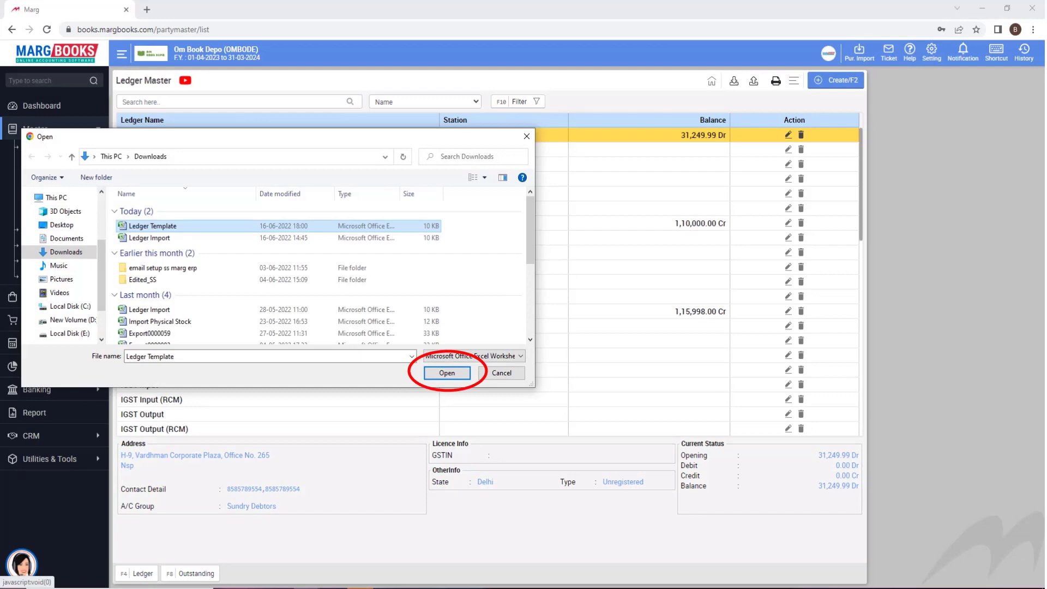
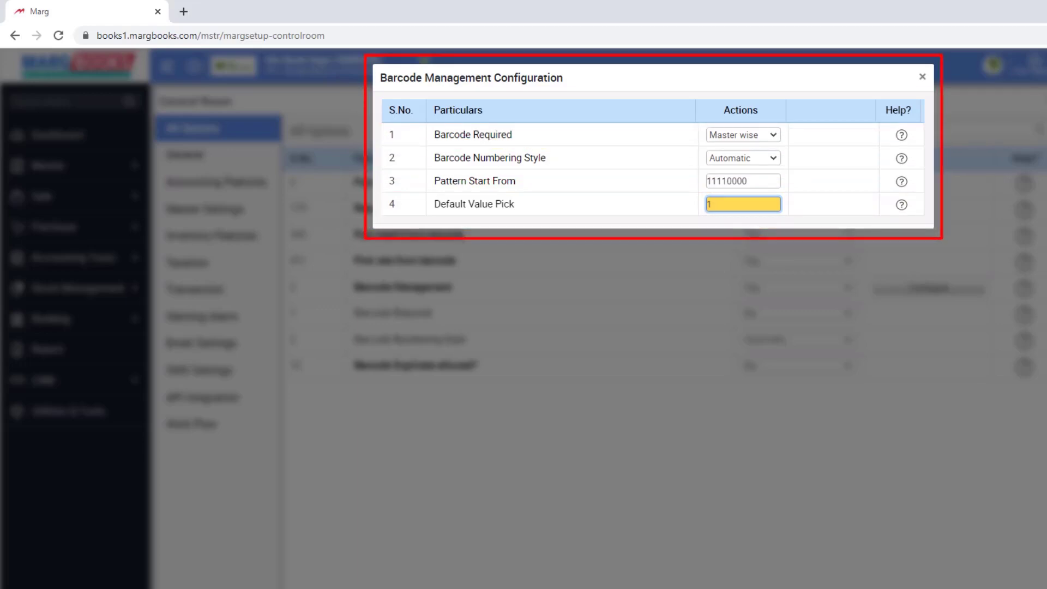
Close the barcode management configuration and save its changes.
{"action": "key", "text": "Escape"}
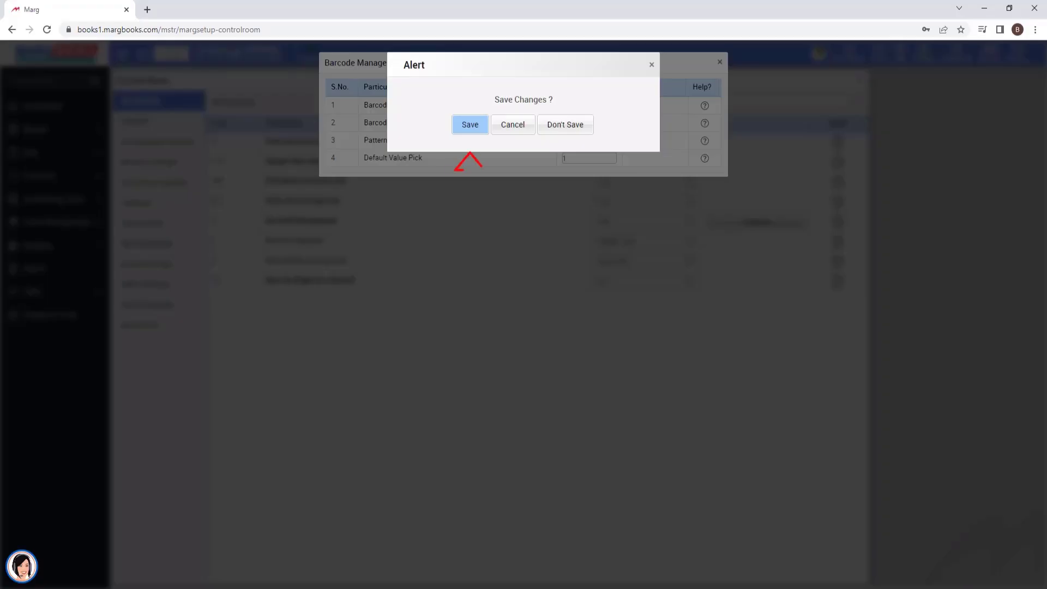
{"action": "left_click", "coordinate": [470, 124]}
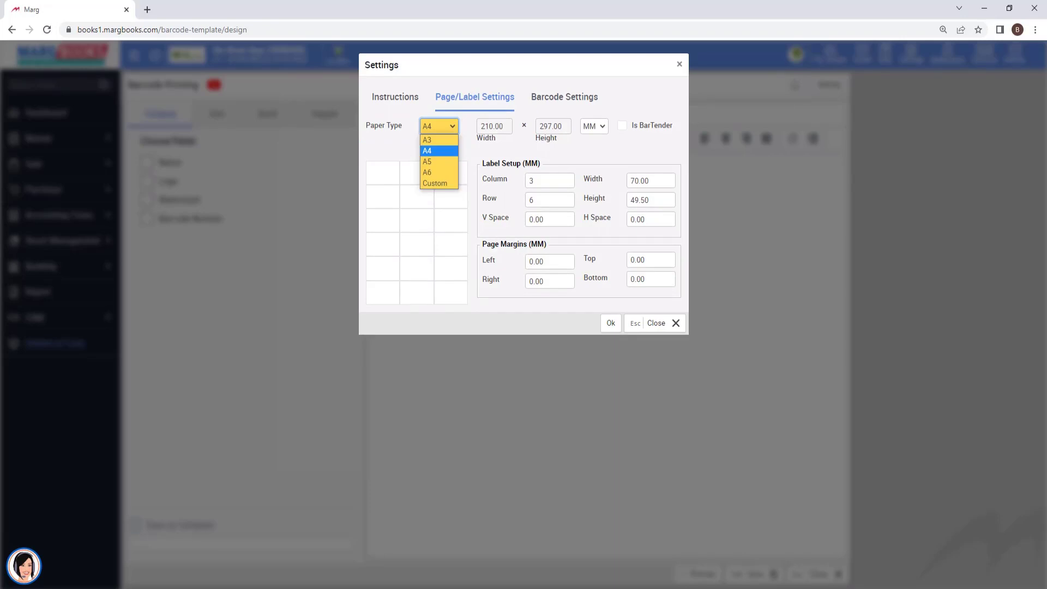
Set the barcode label paper type to Custom with a width of 78 mm and a height of 38 mm.
{"action": "key", "text": "Up"}
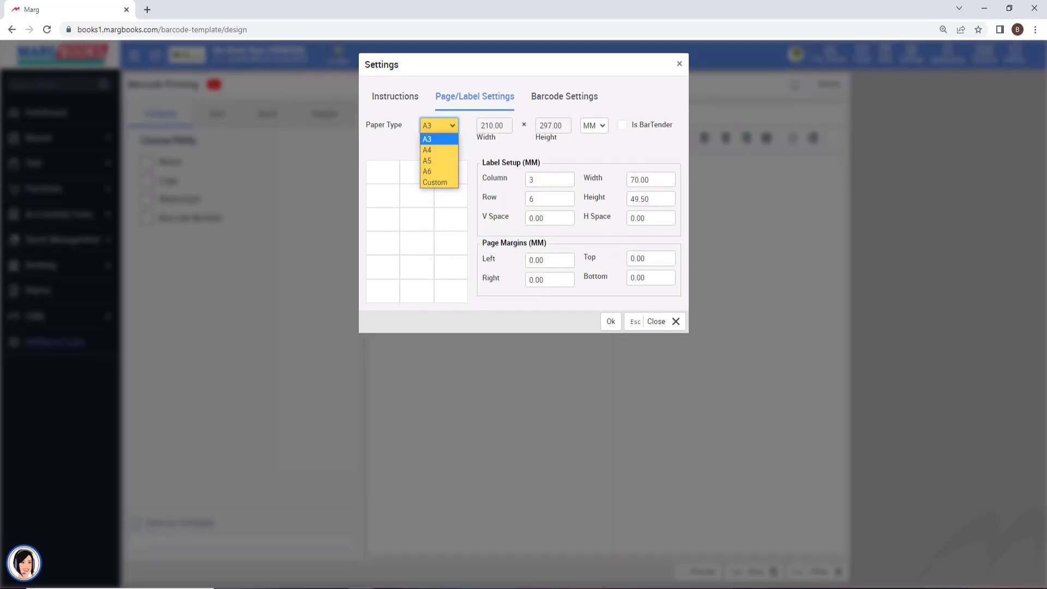
{"action": "key", "text": "Down"}
{"action": "key", "text": "Down"}
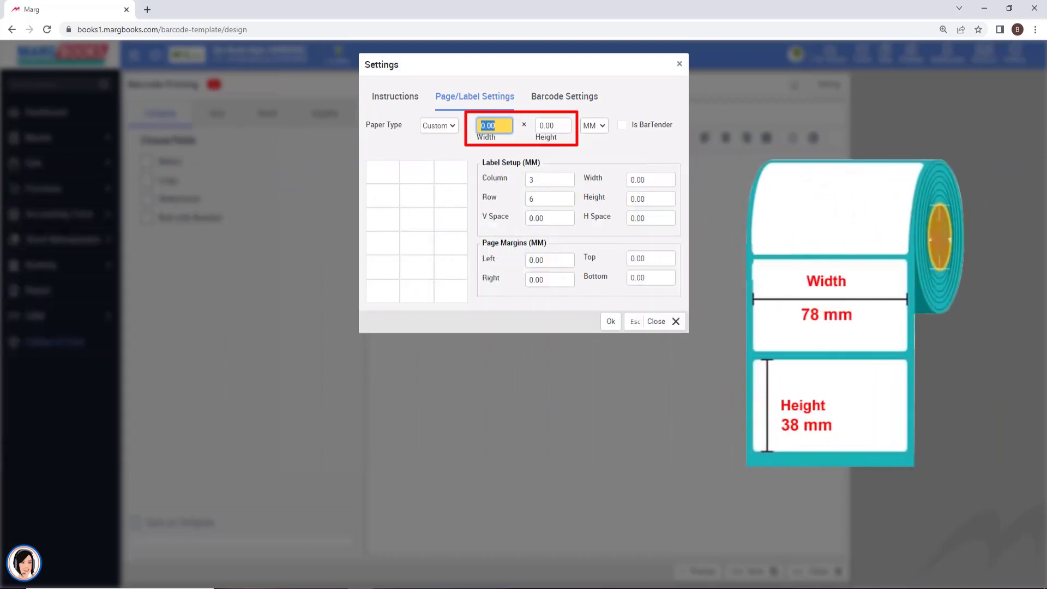
{"action": "type", "text": "78"}
{"action": "key", "text": "Tab"}
{"action": "type", "text": "38"}
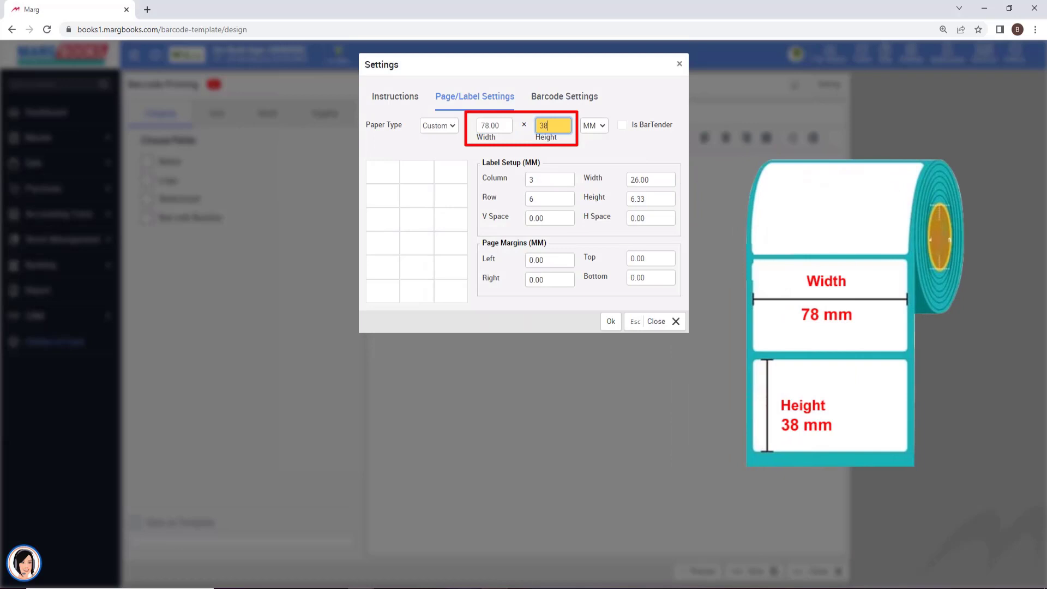
{"action": "key", "text": "Tab"}
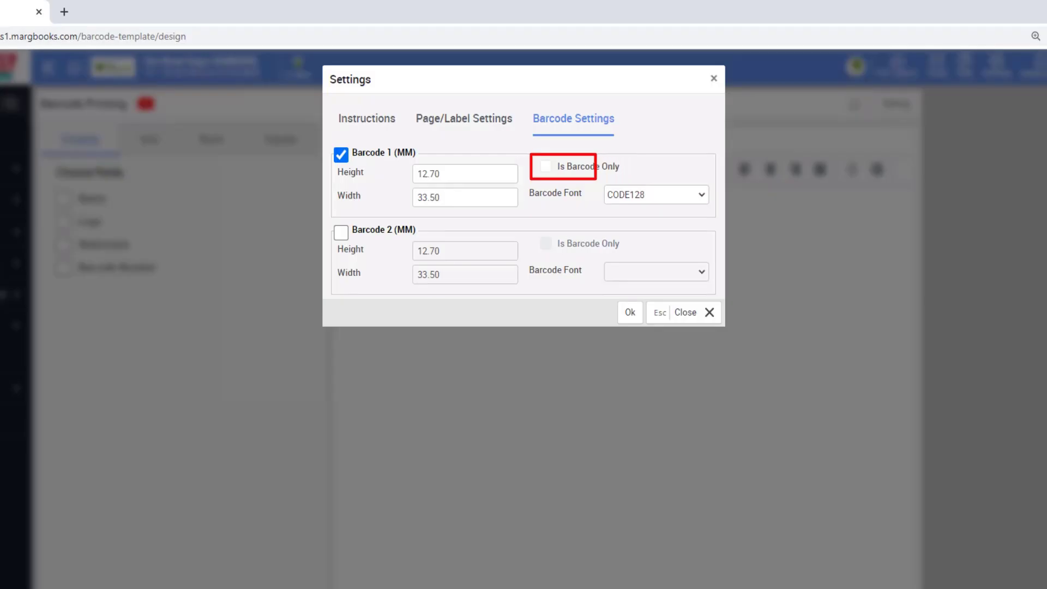
Enable the Is Barcode Only option for Barcode 1 and open its barcode font choices.
{"action": "left_click", "coordinate": [546, 167]}
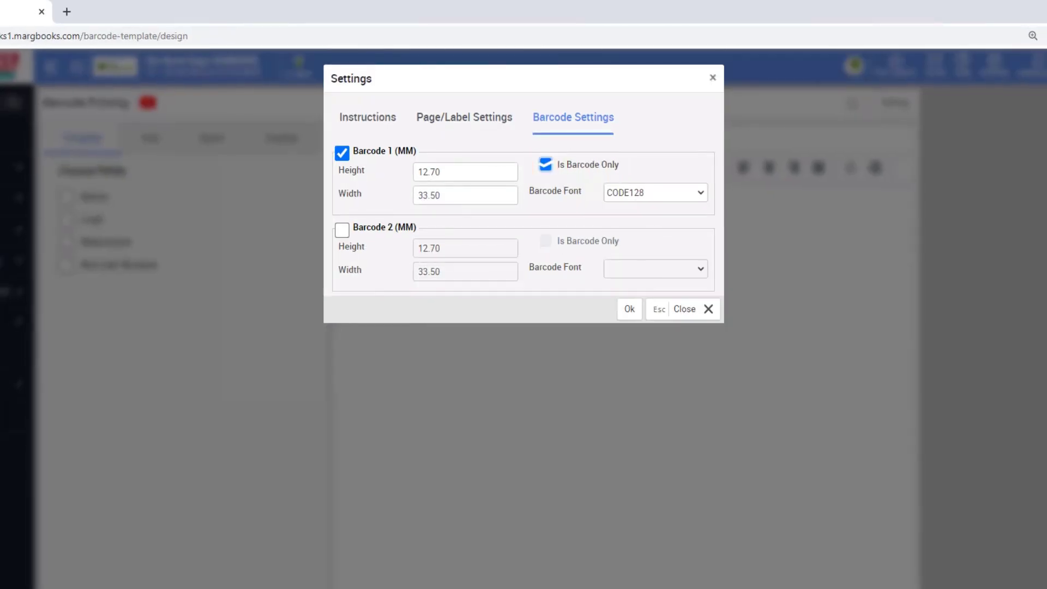
{"action": "left_click", "coordinate": [656, 193]}
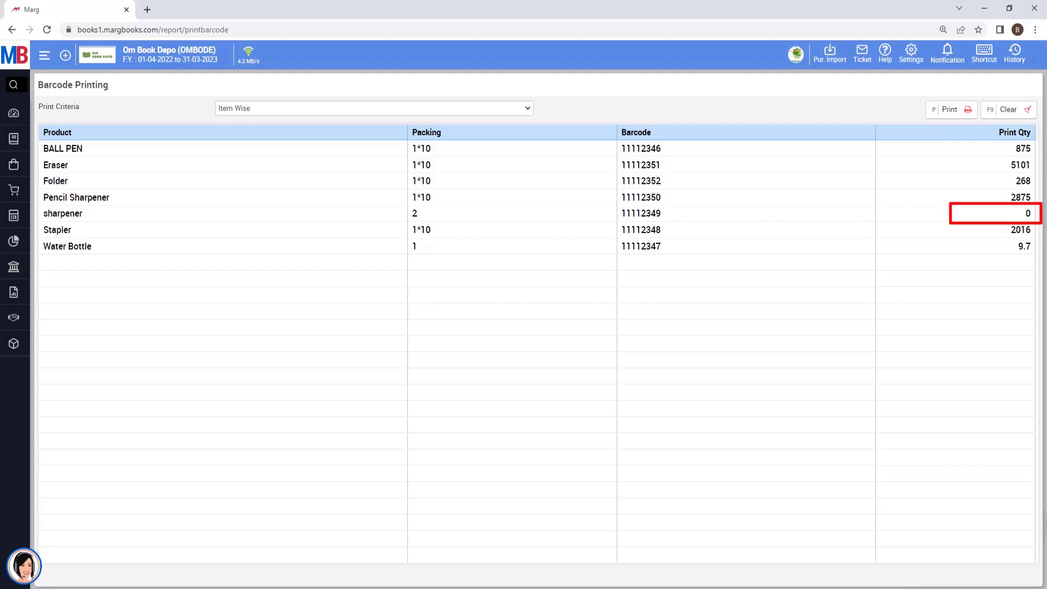
Set the sharpener's barcode print quantity to 50, start printing the labels, and open the printer destination choices.
{"action": "left_click", "coordinate": [993, 213]}
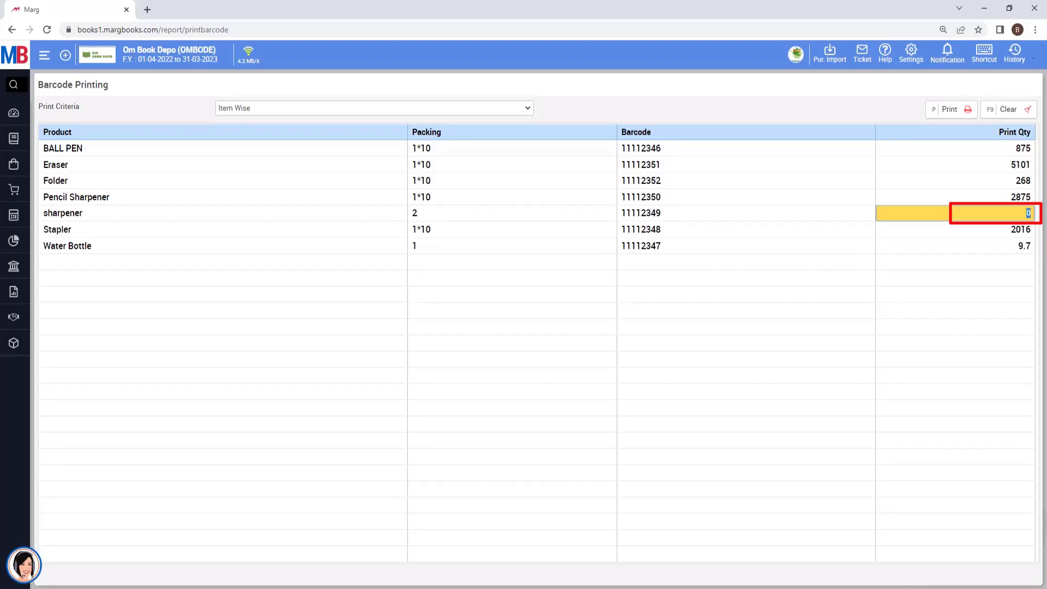
{"action": "type", "text": "50"}
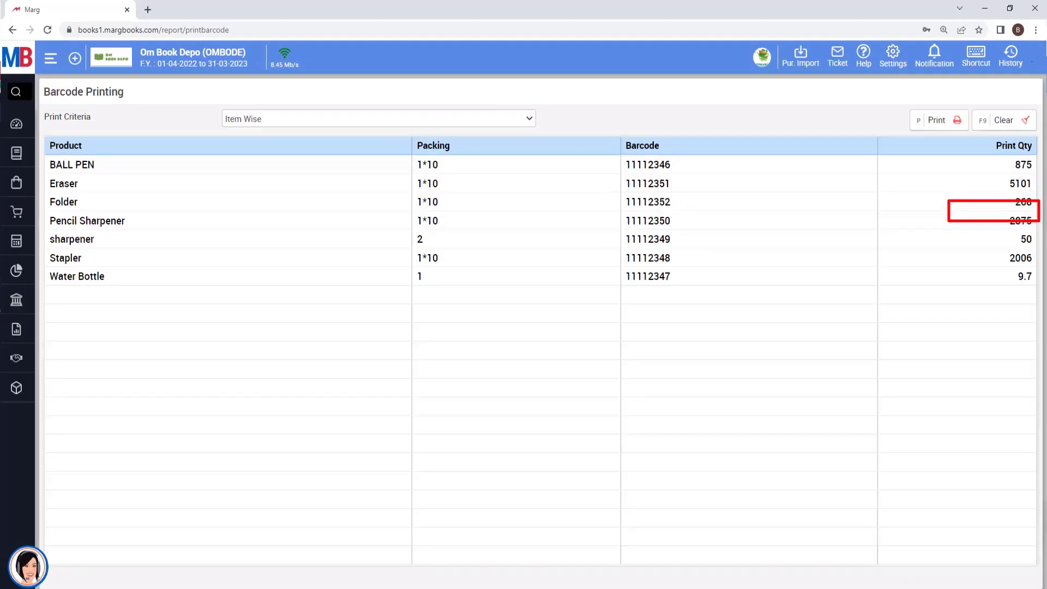
{"action": "key", "text": "p"}
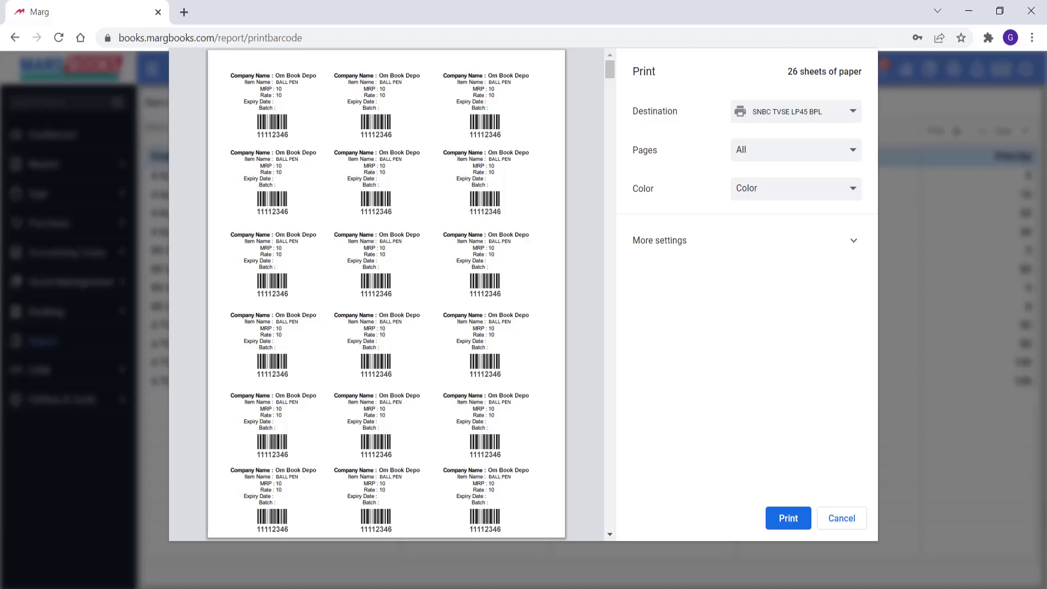
{"action": "left_click", "coordinate": [796, 111]}
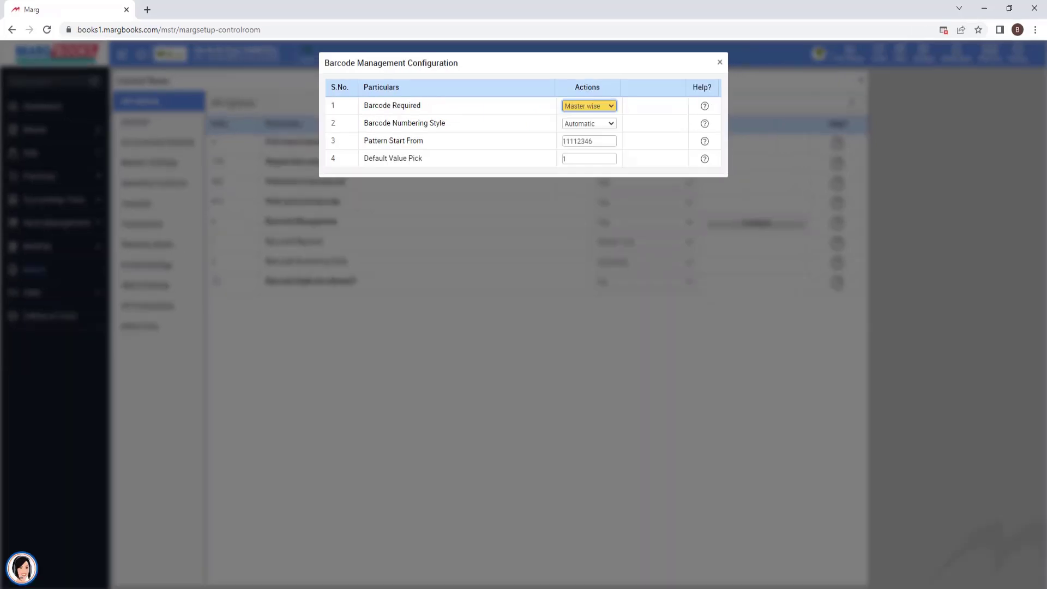
Exit the barcode management configuration, keep its settings, and accept the page refresh.
{"action": "key", "text": "Escape"}
{"action": "key", "text": "Return"}
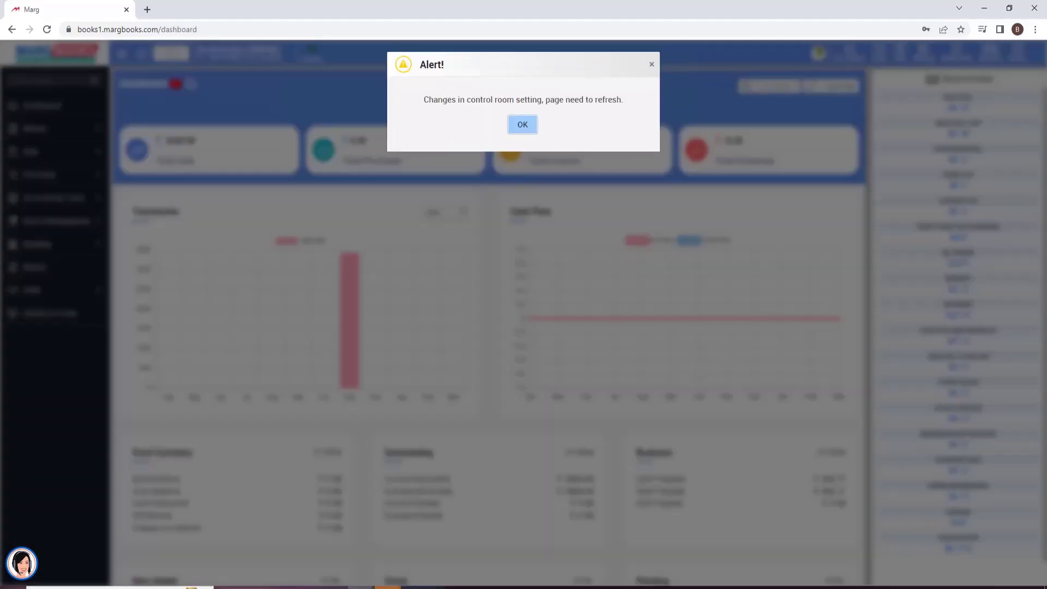
{"action": "key", "text": "Return"}
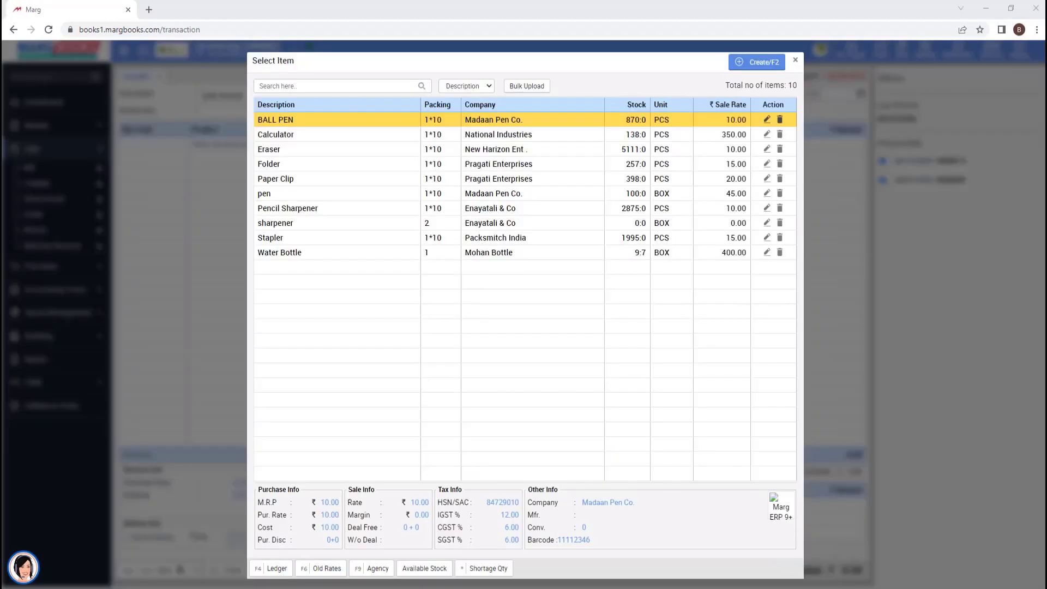
Add the BALL PEN item to the sale bill and save the bill.
{"action": "key", "text": "Return"}
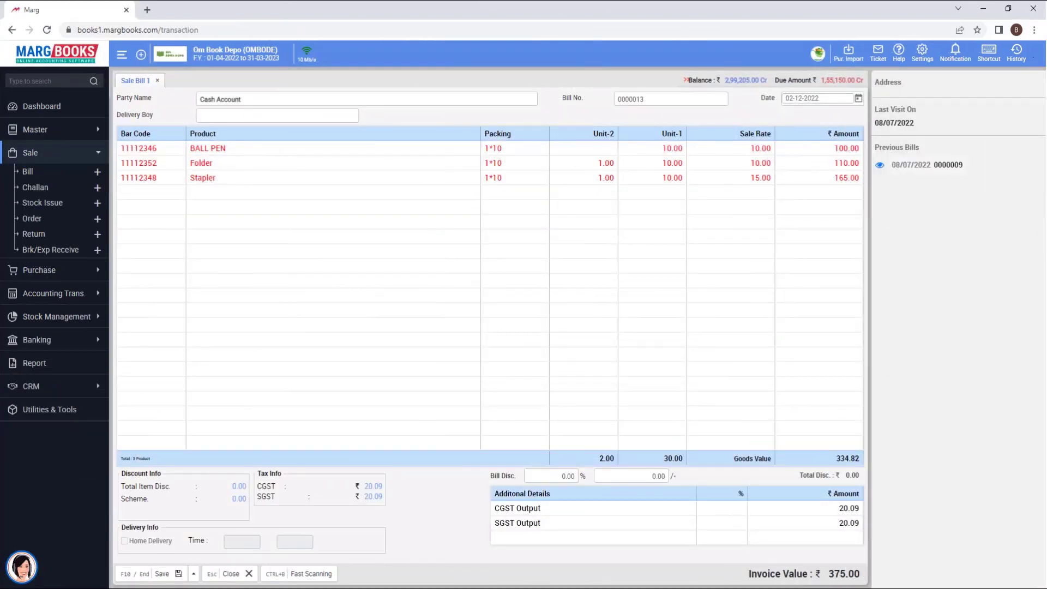
{"action": "key", "text": "F10"}
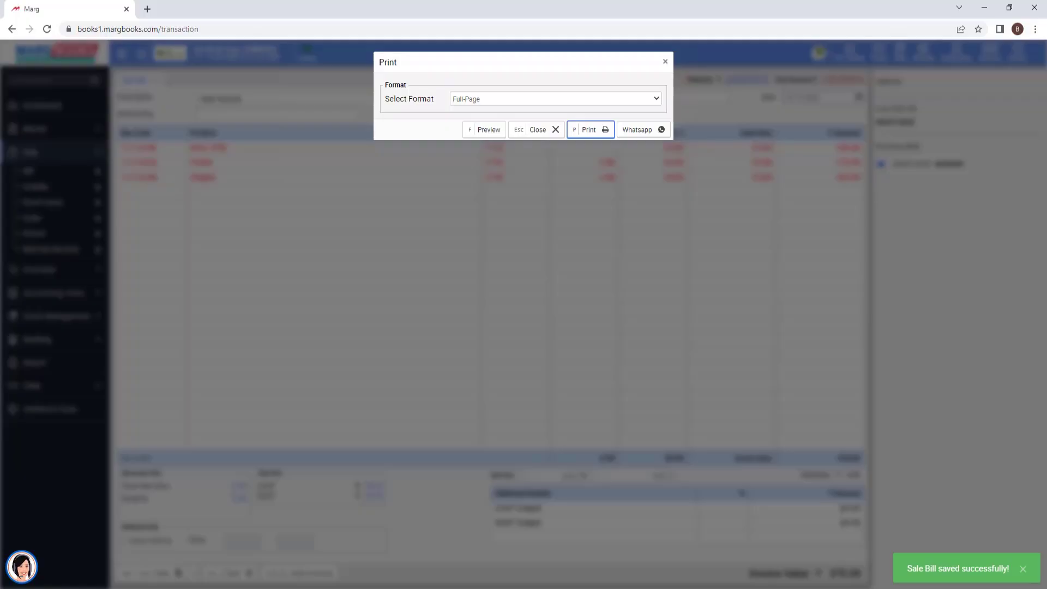
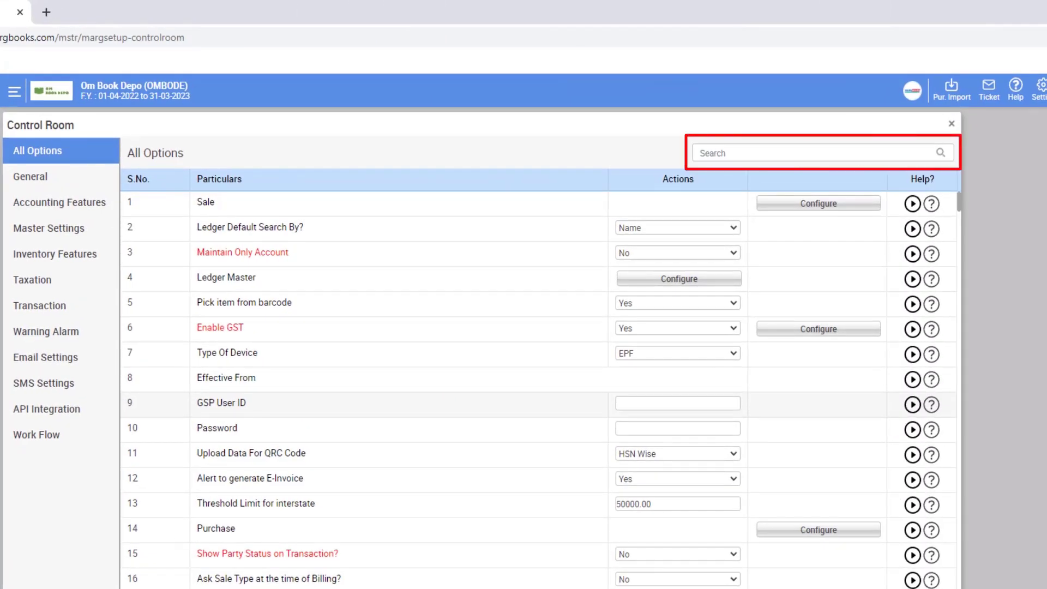
Search the control room for home, and set M.R Required In Sale and M.R.Master to Yes, labelling the master Delivery Boy.
{"action": "type", "text": "home"}
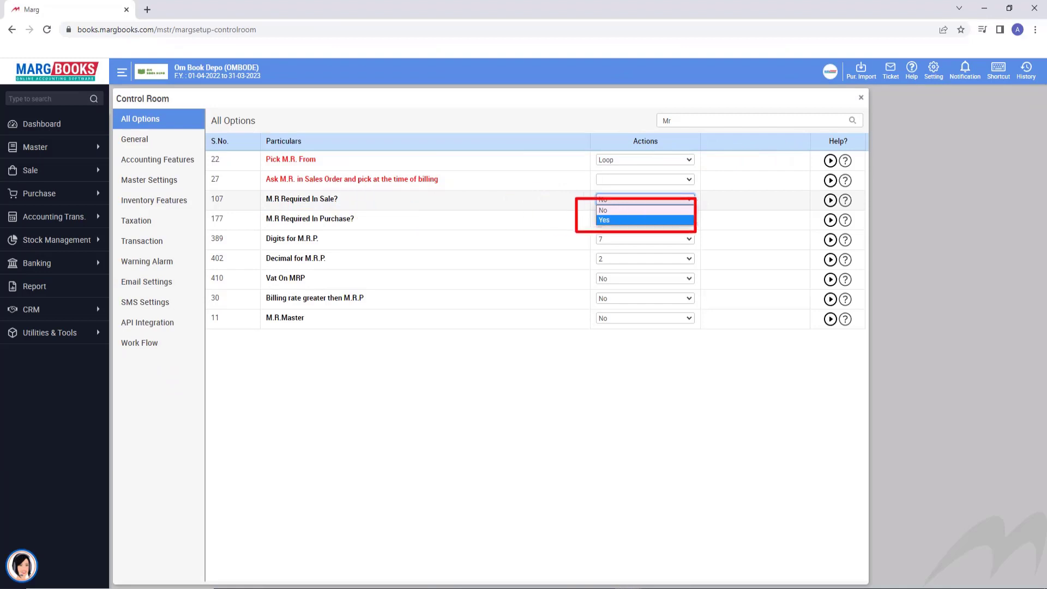
{"action": "left_click", "coordinate": [645, 221]}
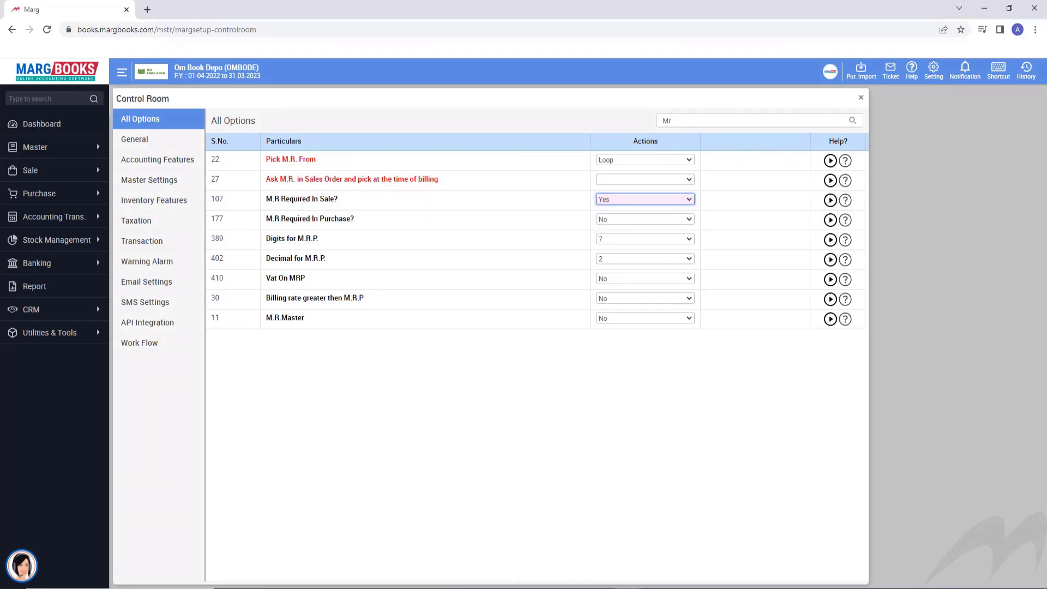
{"action": "left_click", "coordinate": [645, 319]}
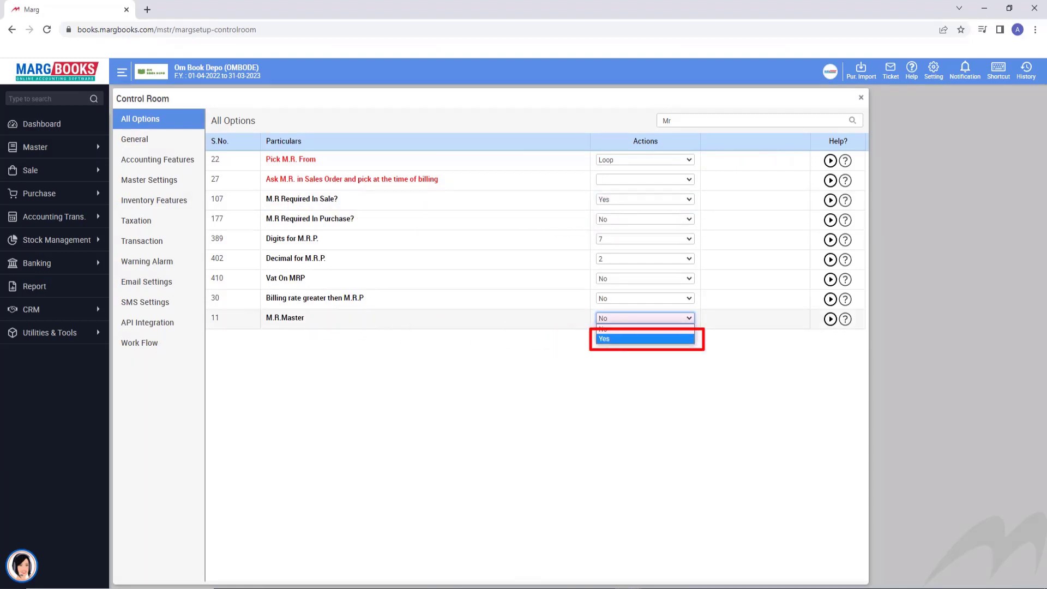
{"action": "left_click", "coordinate": [645, 339]}
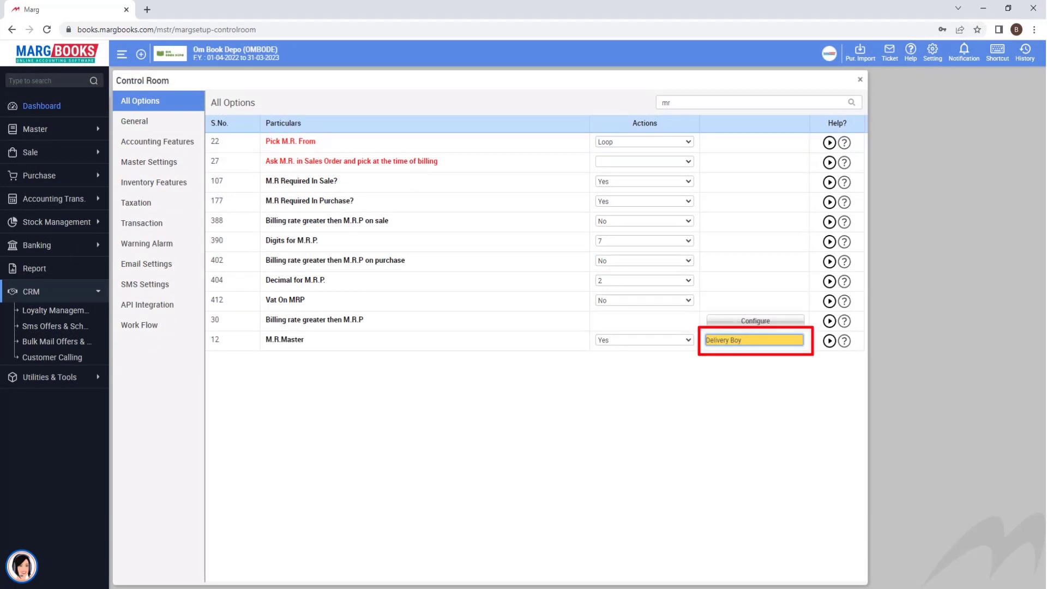
Leave the control room, save the option changes, and accept the page refresh.
{"action": "key", "text": "Escape"}
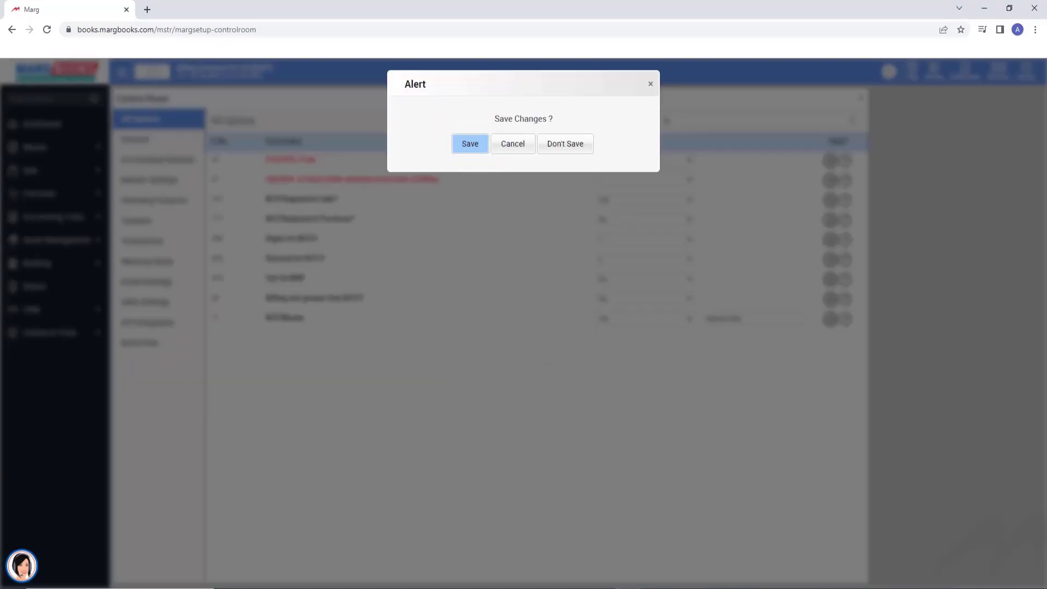
{"action": "key", "text": "Return"}
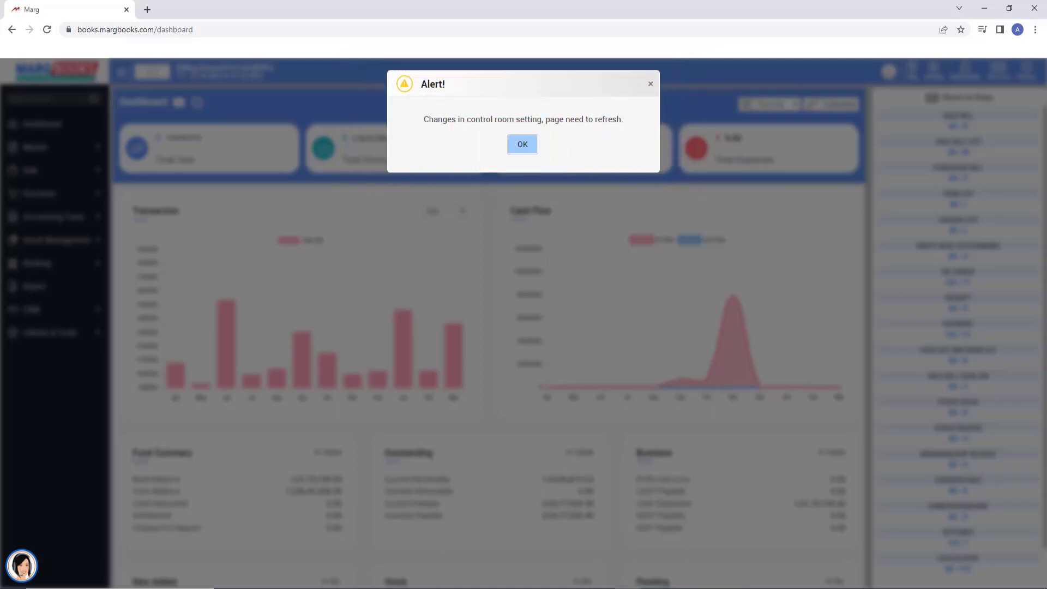
{"action": "key", "text": "Return"}
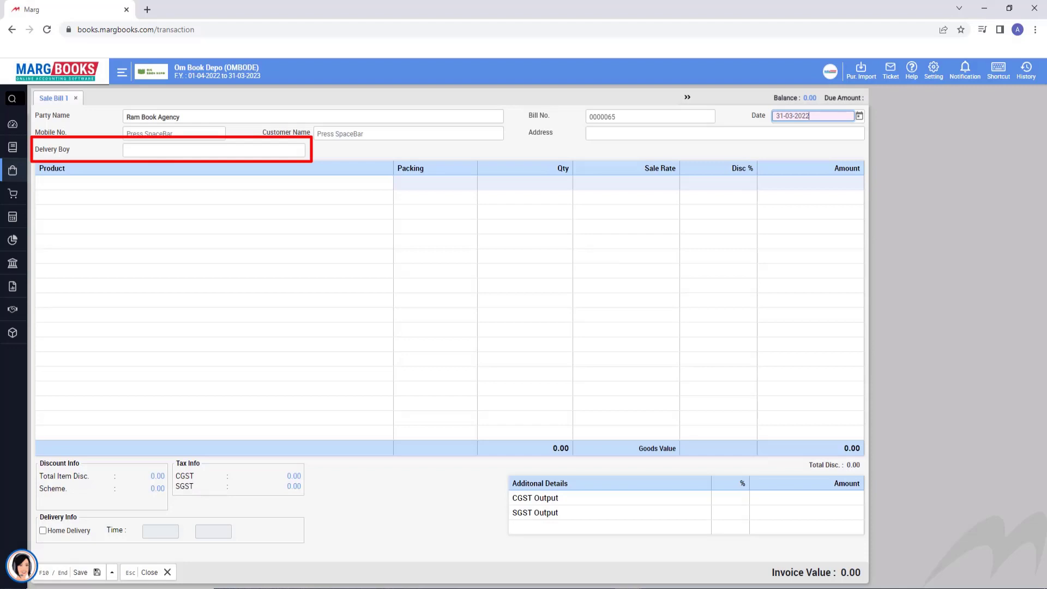
Accept the date on the Ram Book Agency sale bill and assign a delivery boy from the M.R. list.
{"action": "key", "text": "Return"}
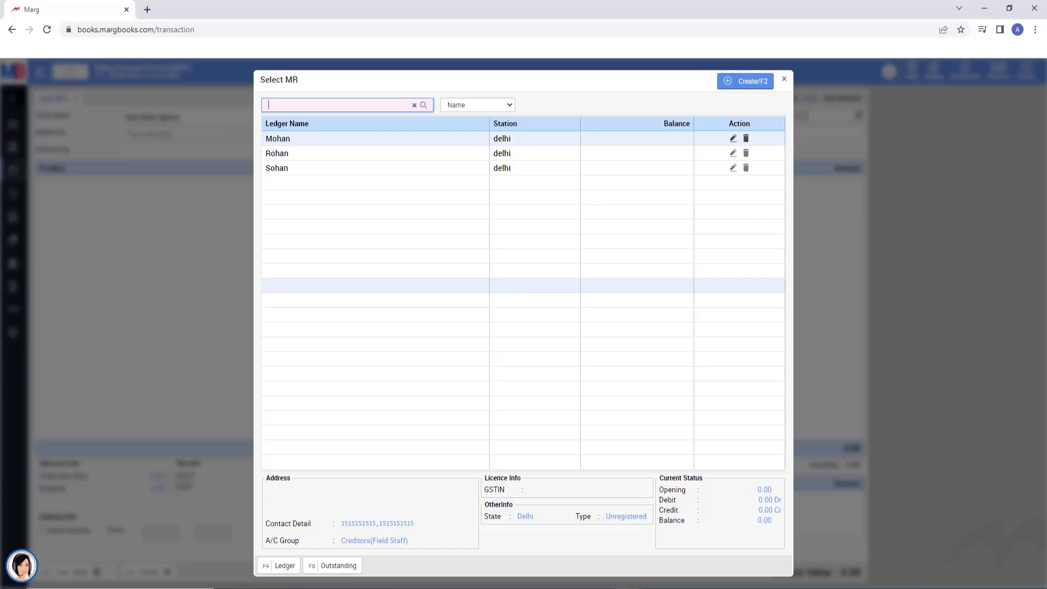
{"action": "key", "text": "F2"}
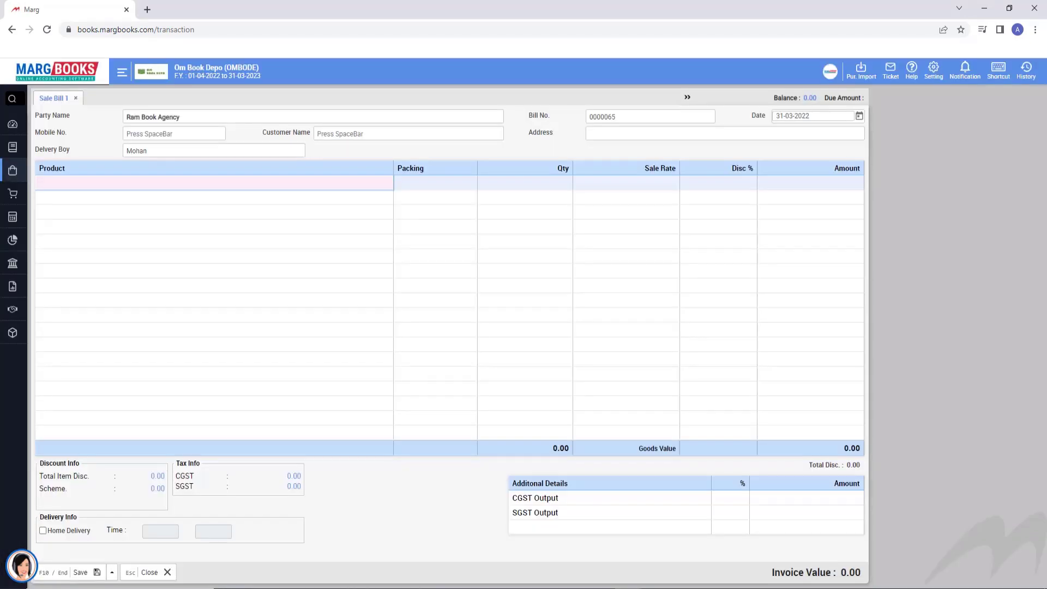
{"action": "key", "text": "Return"}
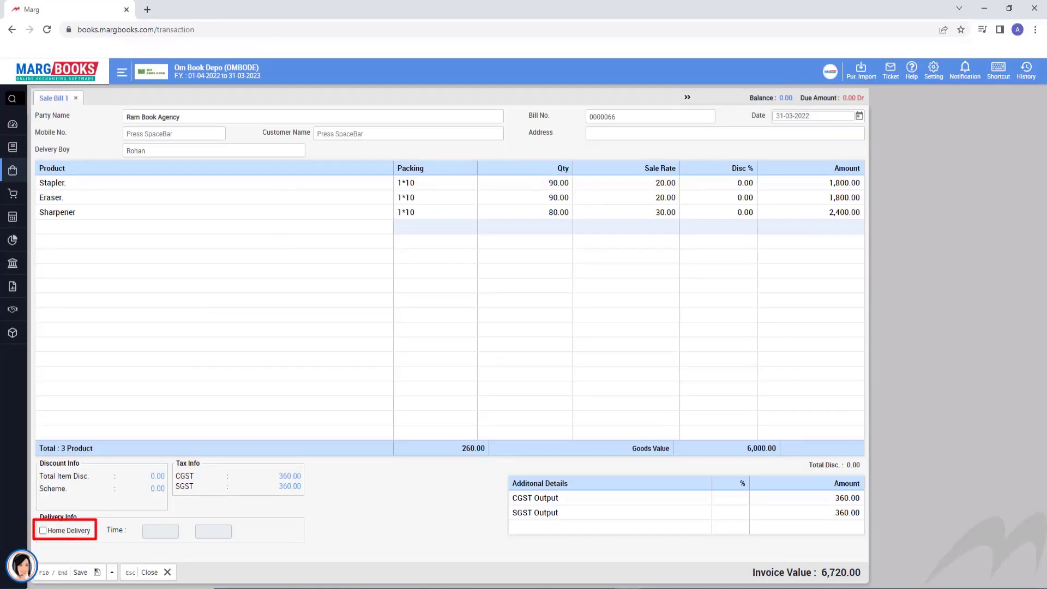
Mark the stapler, eraser and sharpener sale bill for home delivery between 4:00 pm and 5:00 pm, and save it.
{"action": "left_click", "coordinate": [42, 530]}
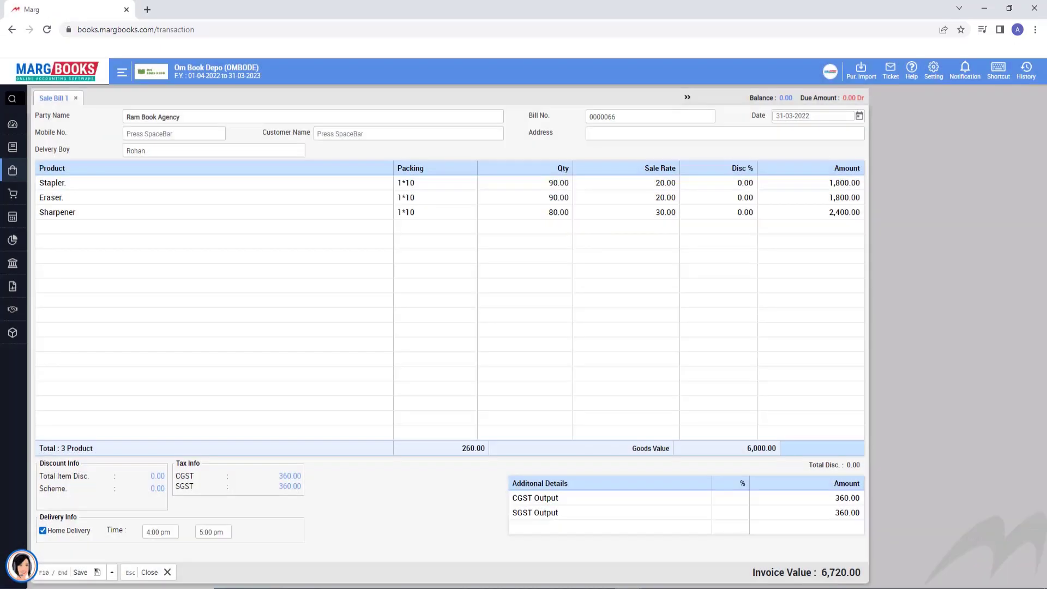
{"action": "key", "text": "F10"}
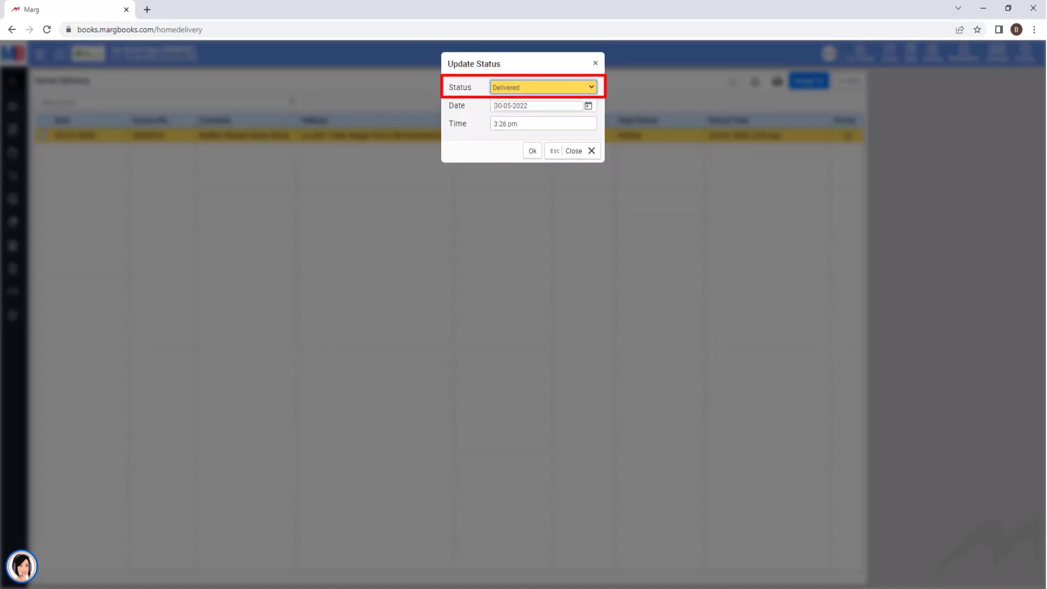
Choose Delivered as the home delivery's status and move to the delivery date.
{"action": "key", "text": "space"}
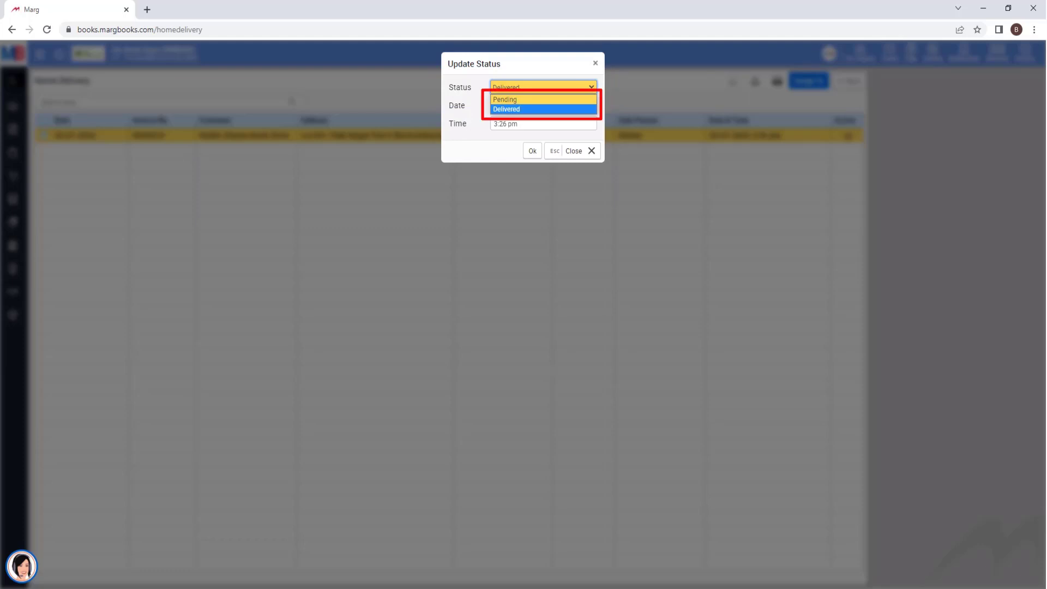
{"action": "key", "text": "Tab"}
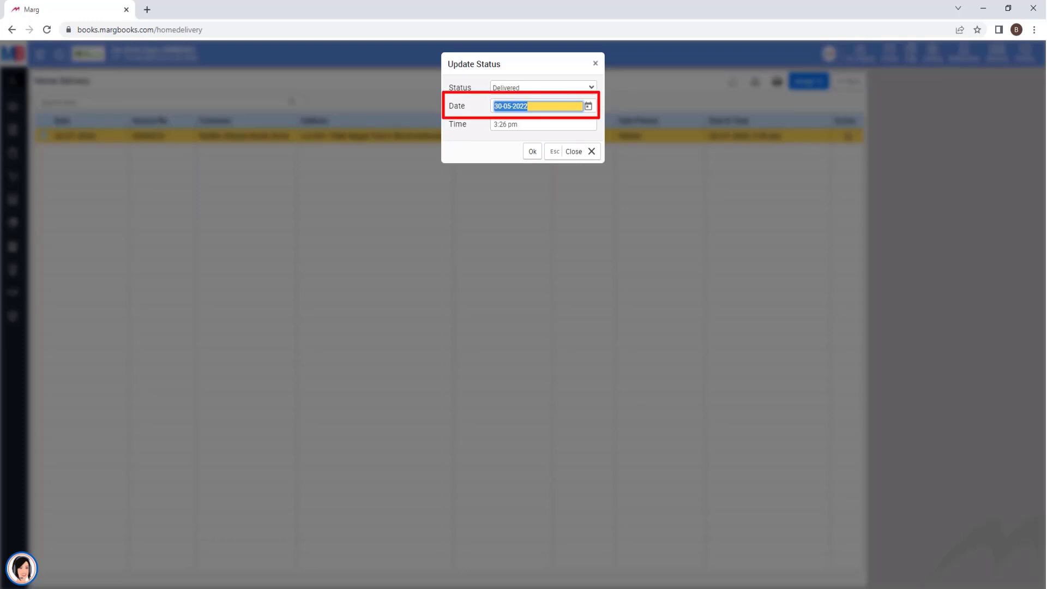
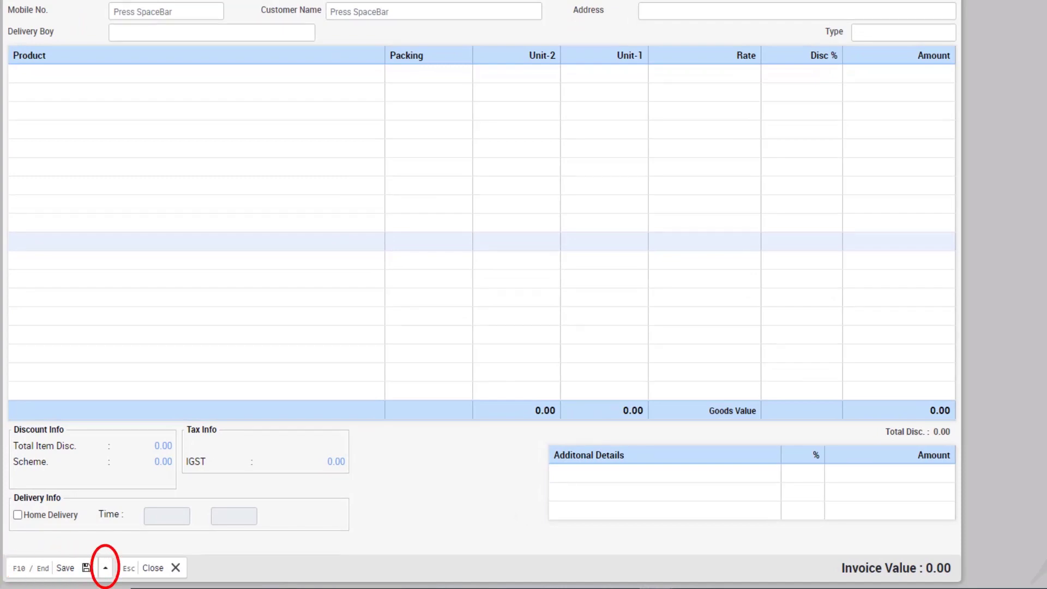
Choose Save & Email as the sale bill's save option and save the bill with it.
{"action": "left_click", "coordinate": [105, 568]}
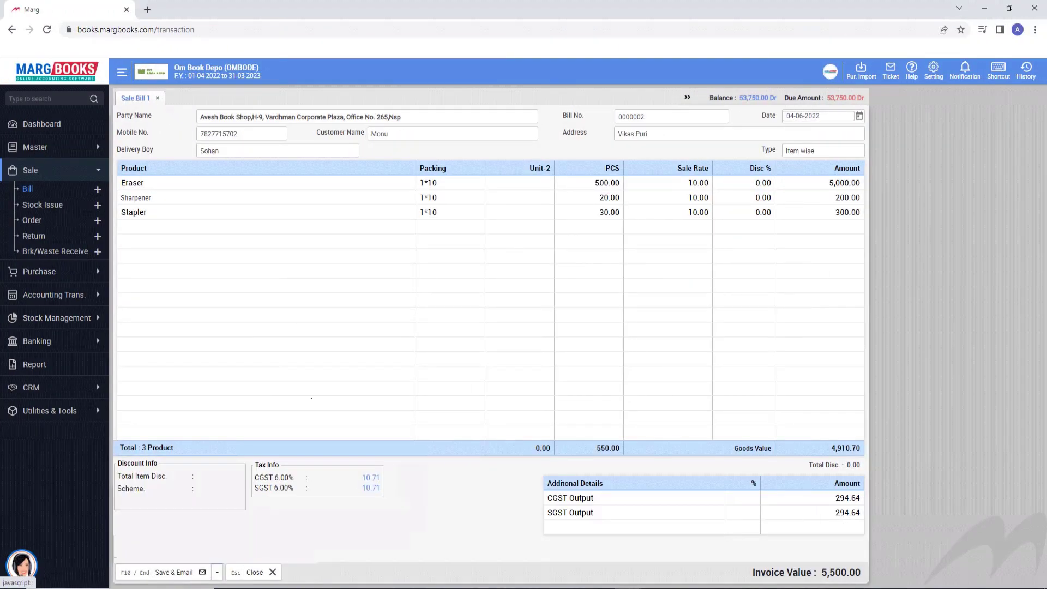
{"action": "key", "text": "F10"}
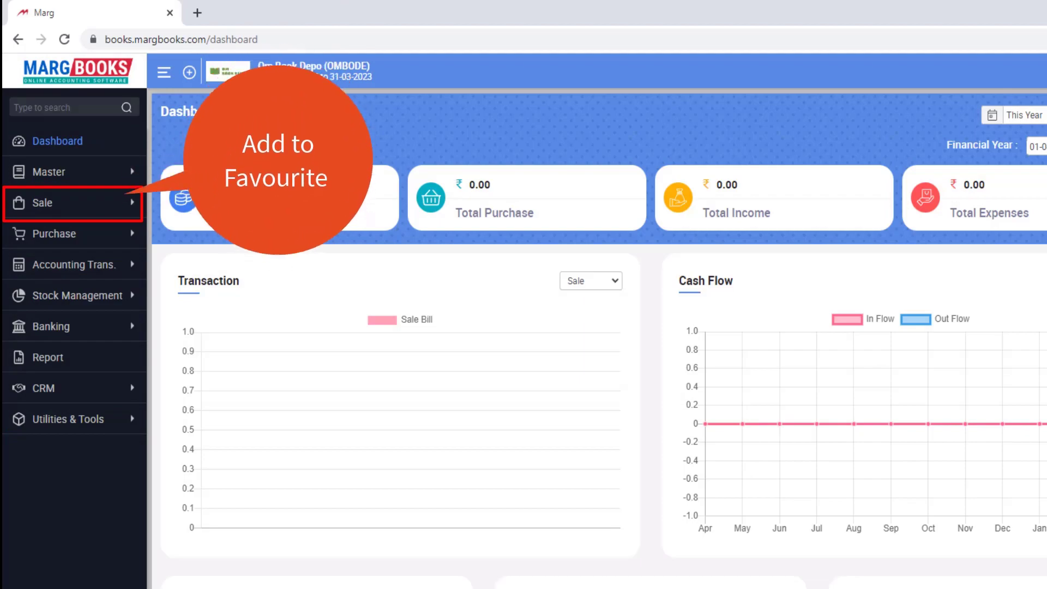
Add the Sale Bill entry to the favourites and open the favourites list.
{"action": "left_click", "coordinate": [43, 203]}
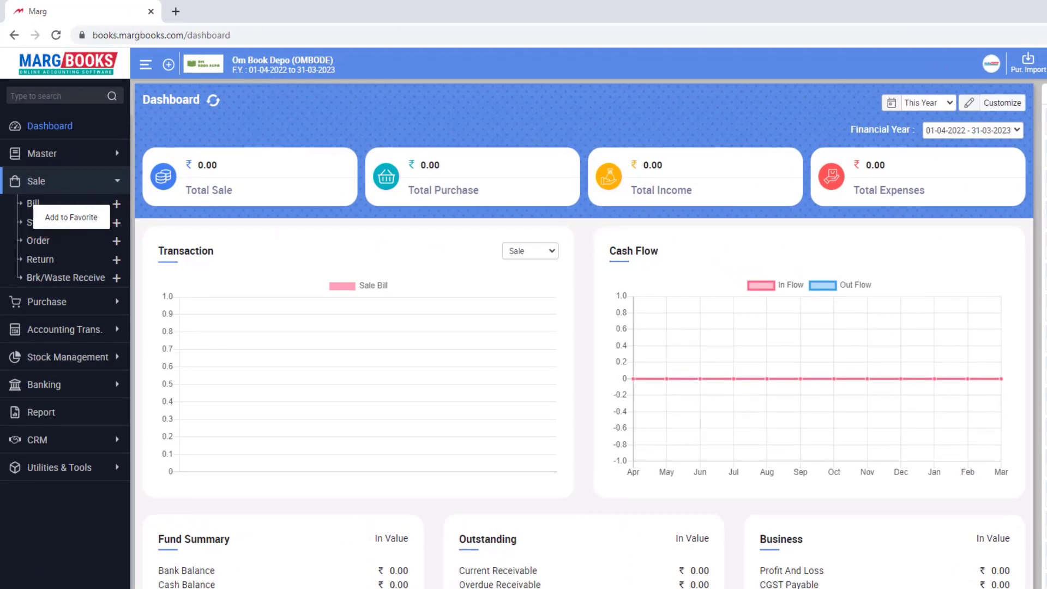
{"action": "left_click", "coordinate": [84, 225]}
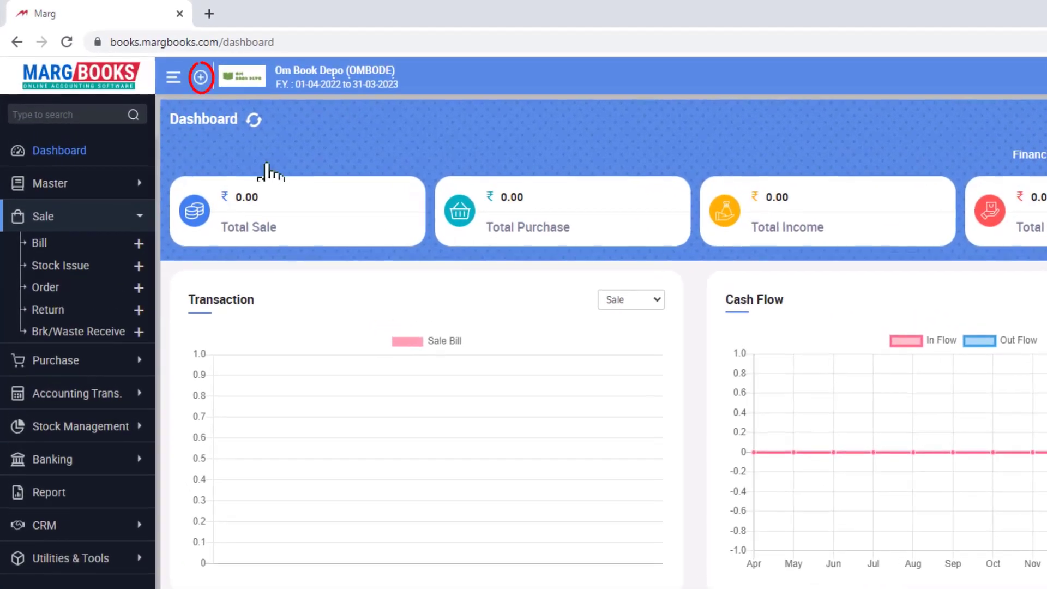
{"action": "left_click", "coordinate": [201, 77]}
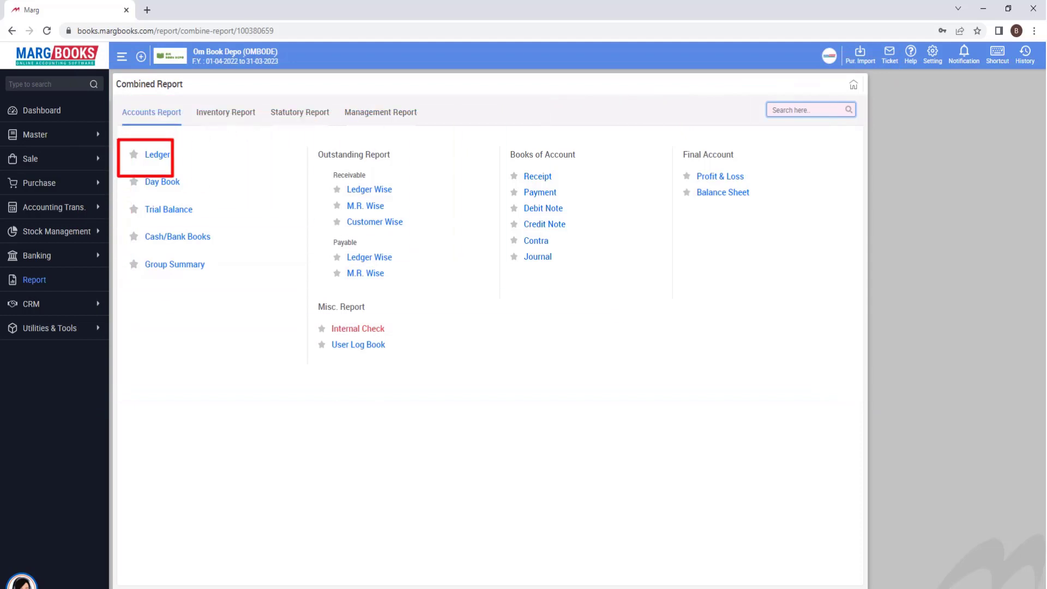
Add the Ledger accounts report to the favourites and remove Stock Management Store Transfer from the favourites list.
{"action": "left_click", "coordinate": [53, 148]}
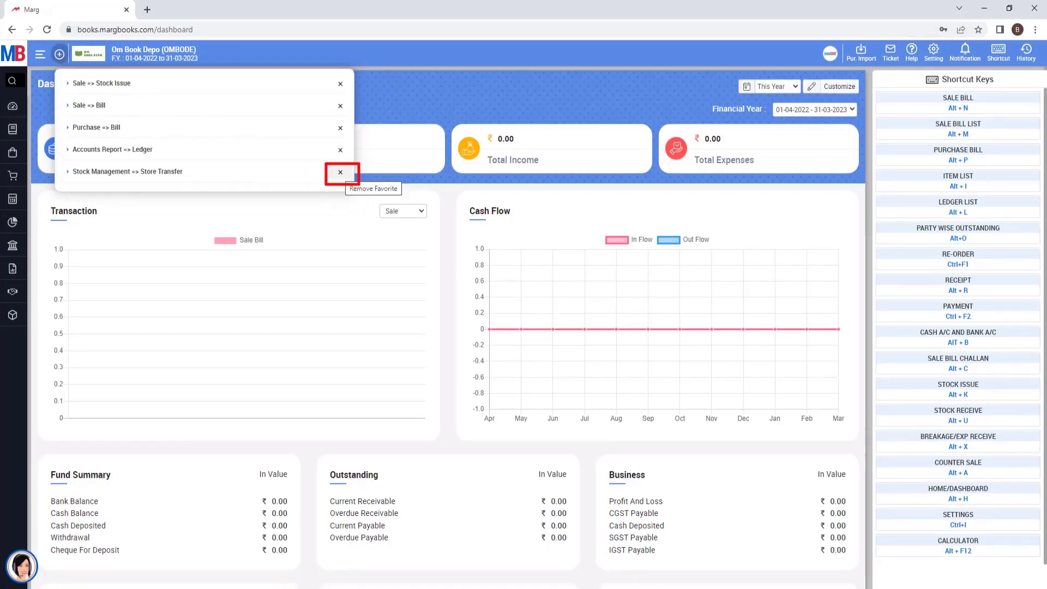
{"action": "left_click", "coordinate": [340, 172]}
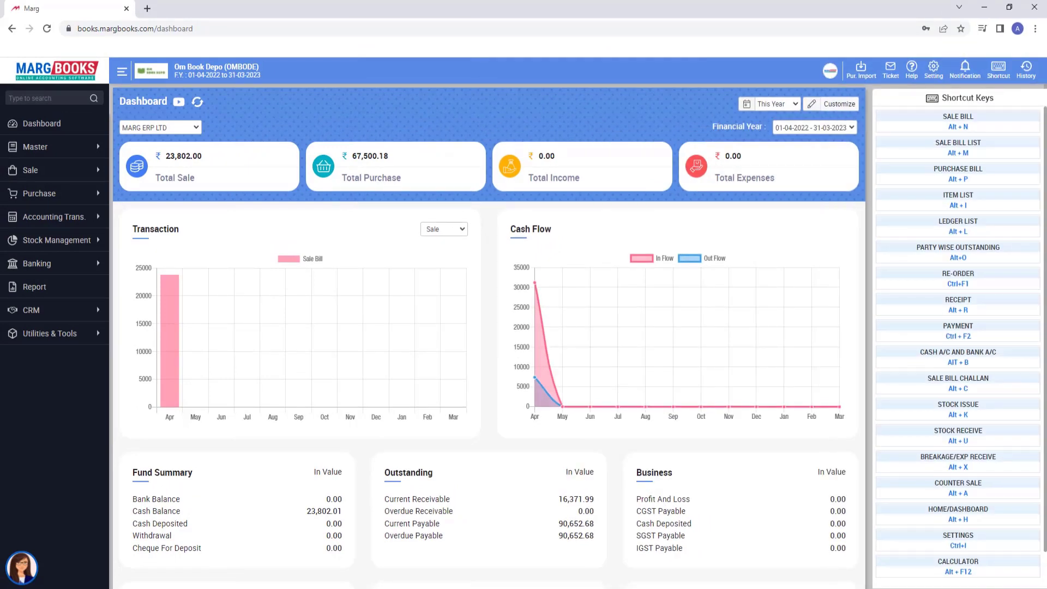
Open a new sale bill from the dashboard.
{"action": "key", "text": "alt+n"}
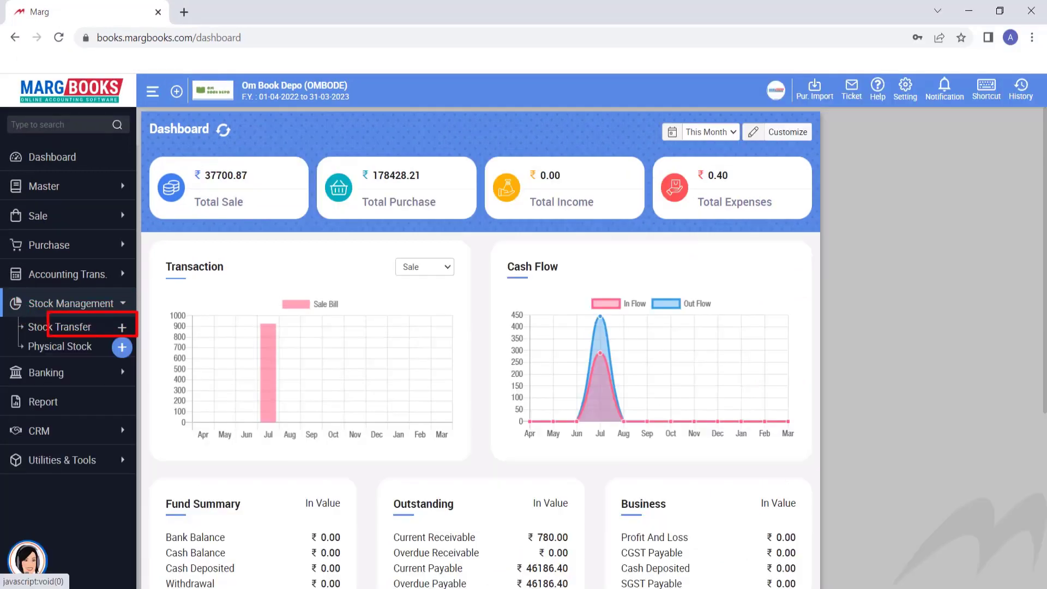
Create a physical stock voucher for the Main Store, filtered by Item, and select all items for it.
{"action": "left_click", "coordinate": [122, 347]}
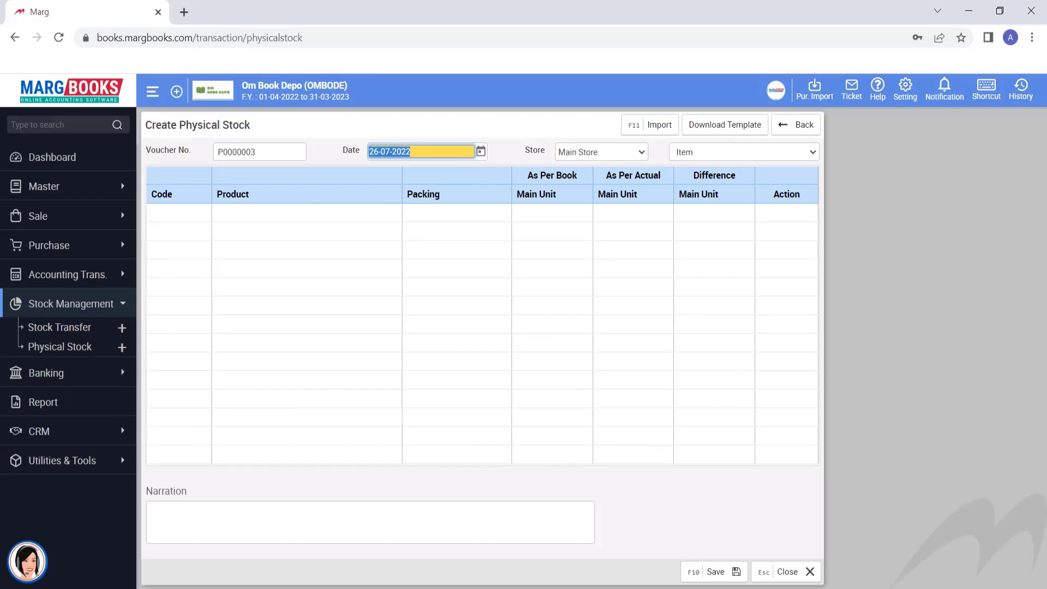
{"action": "key", "text": "Return"}
{"action": "key", "text": "space"}
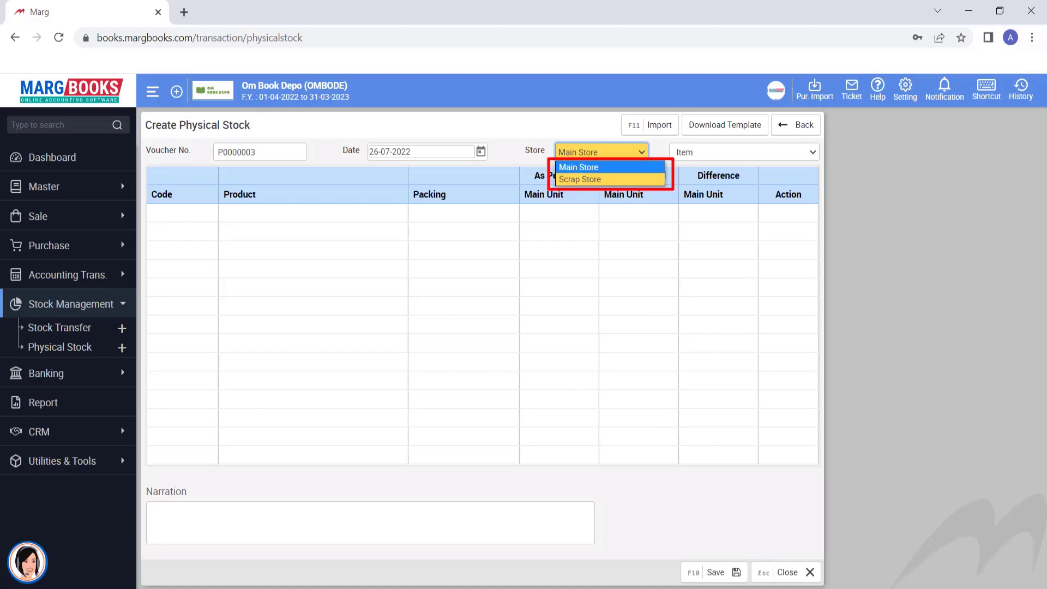
{"action": "left_click", "coordinate": [579, 168]}
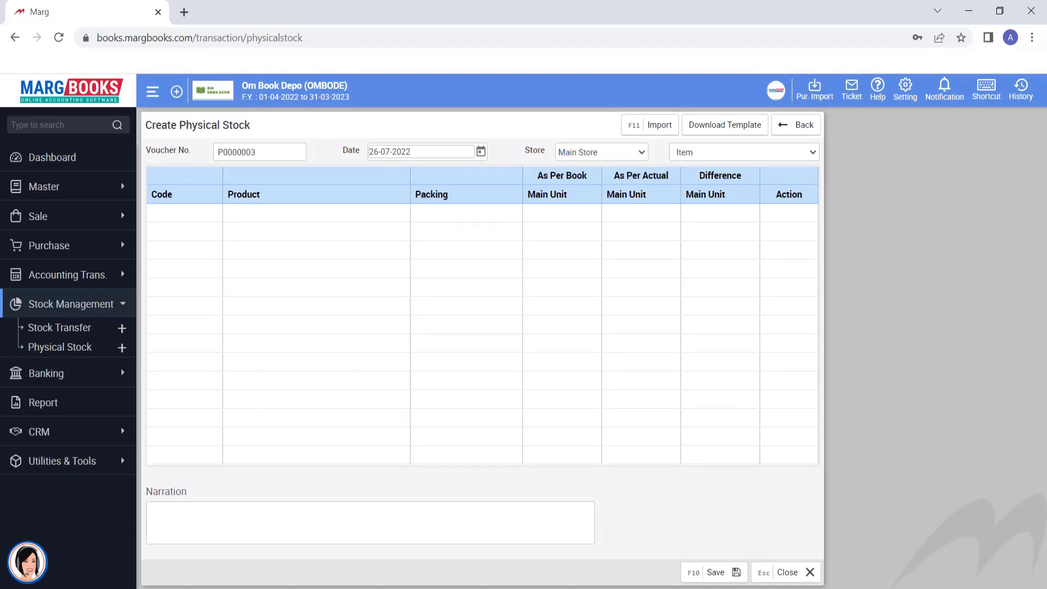
{"action": "left_click", "coordinate": [744, 152]}
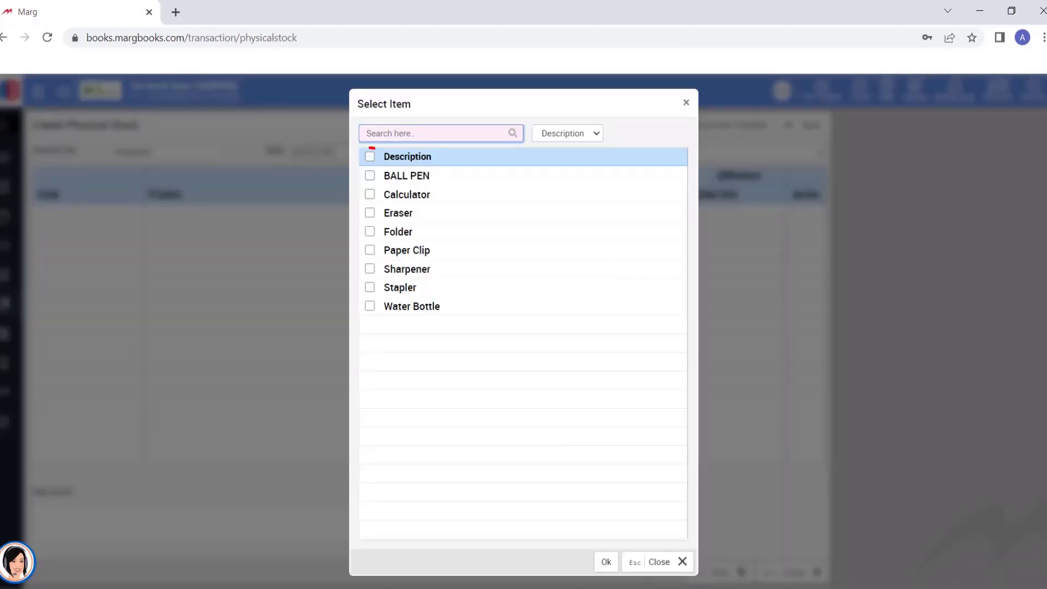
{"action": "left_click", "coordinate": [369, 157]}
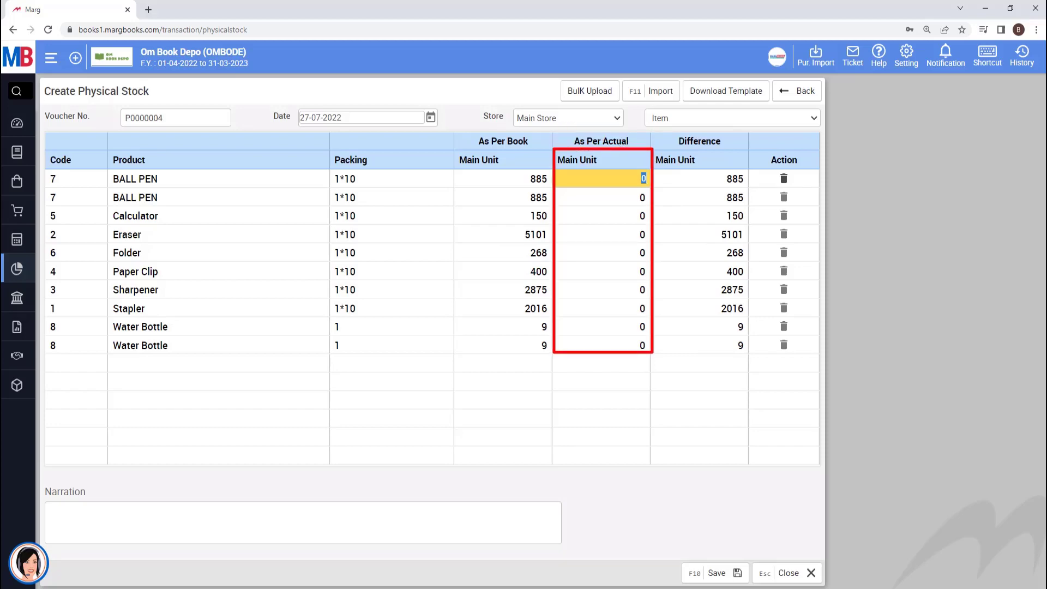
Enter actual stock of 900 BALL PEN, 100 Calculator, 5000 Eraser, 200 Folder, 500 Paper Clip, 3000 Sharpener, 2000 Stapler, 9 Water Bottle, and save.
{"action": "type", "text": "900"}
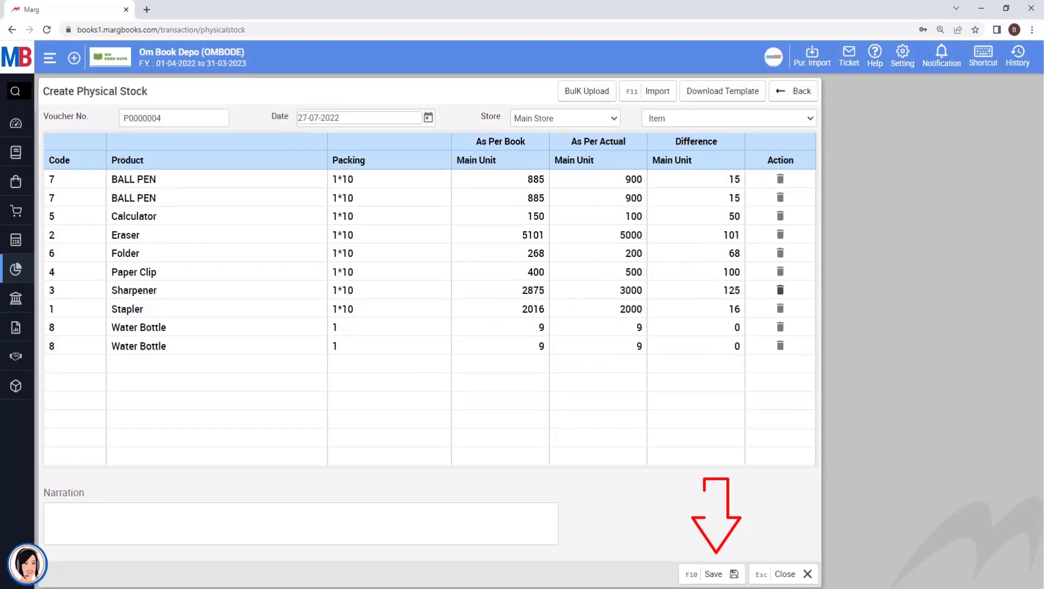
{"action": "key", "text": "F10"}
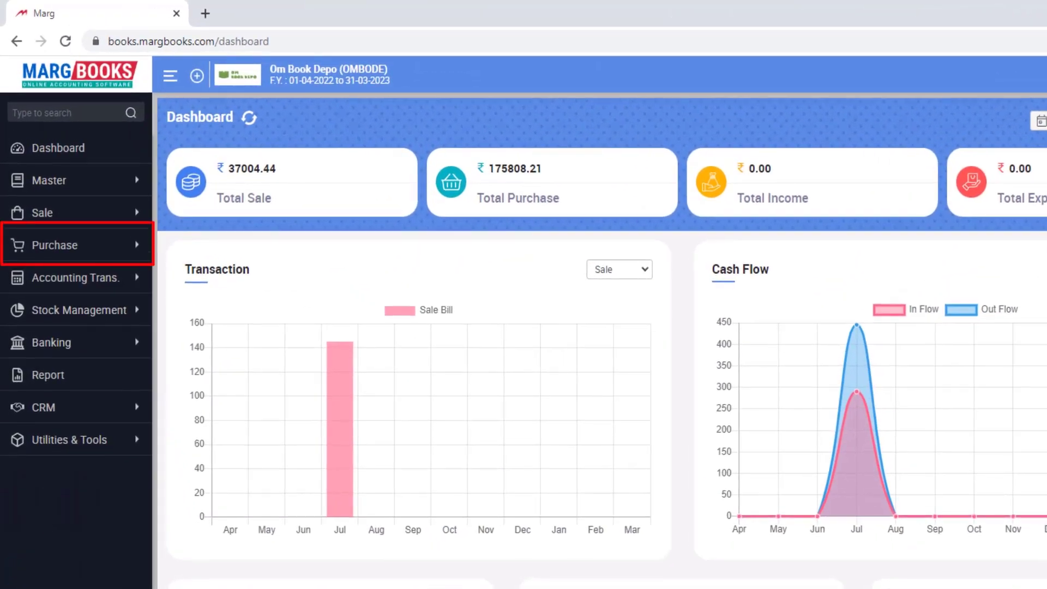
Create a new purchase bill with Dhanpal Book Shop as the party.
{"action": "left_click", "coordinate": [76, 244]}
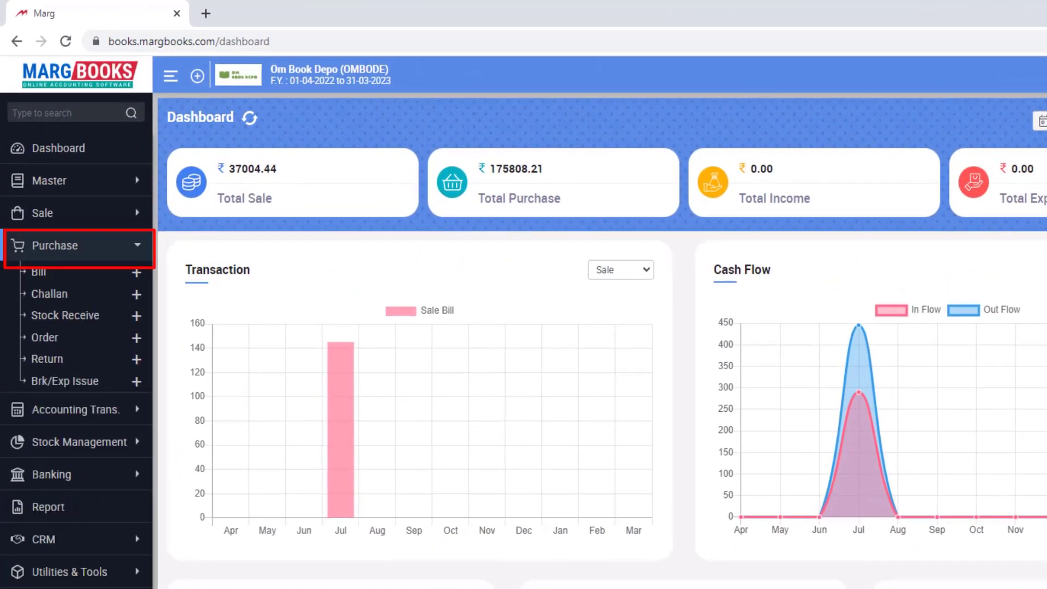
{"action": "left_click", "coordinate": [136, 272]}
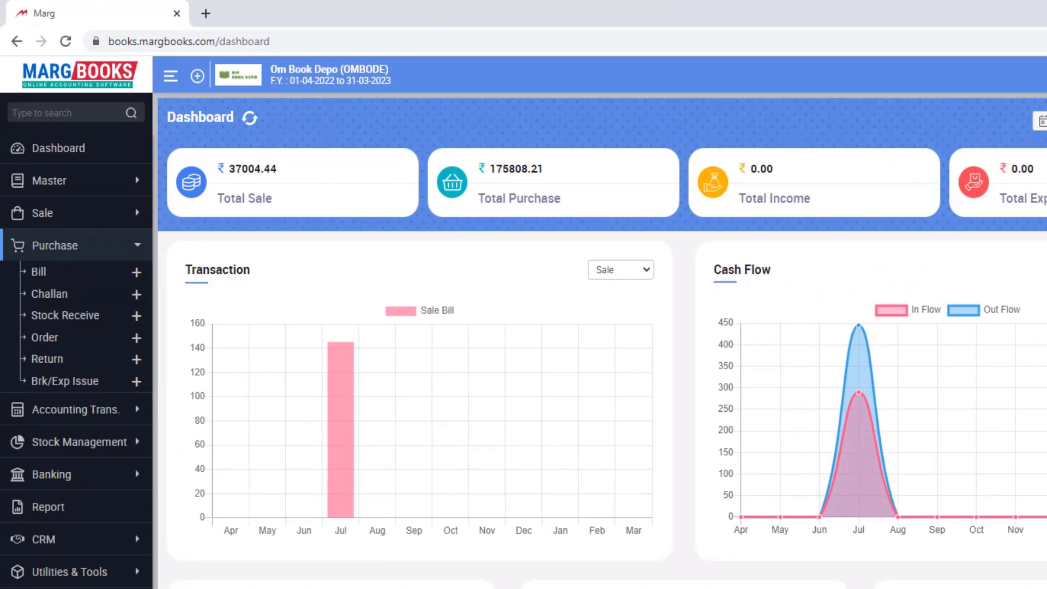
{"action": "key", "text": "Return"}
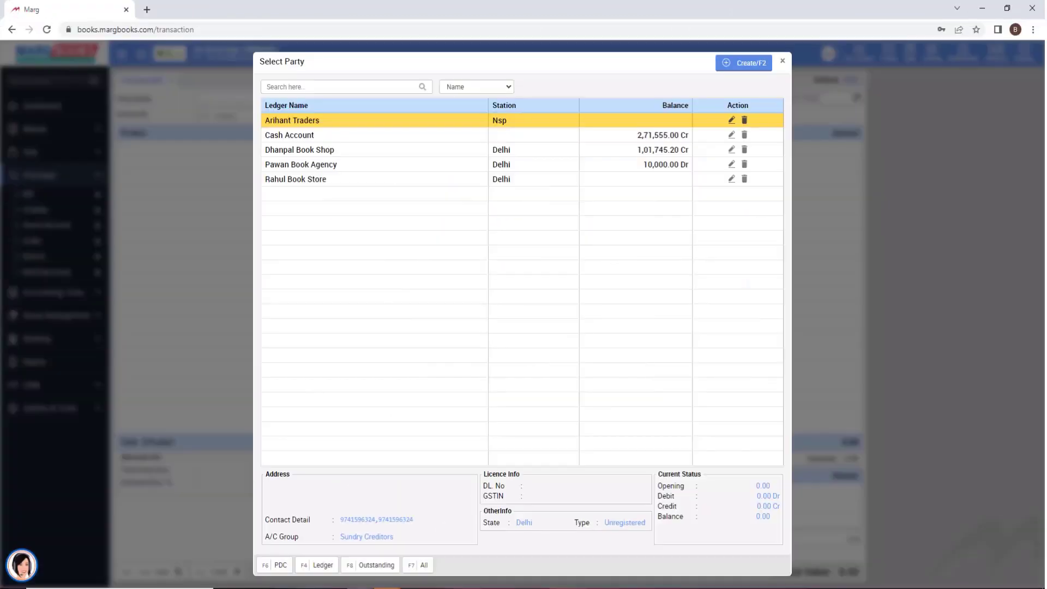
{"action": "key", "text": "Down"}
{"action": "key", "text": "Down"}
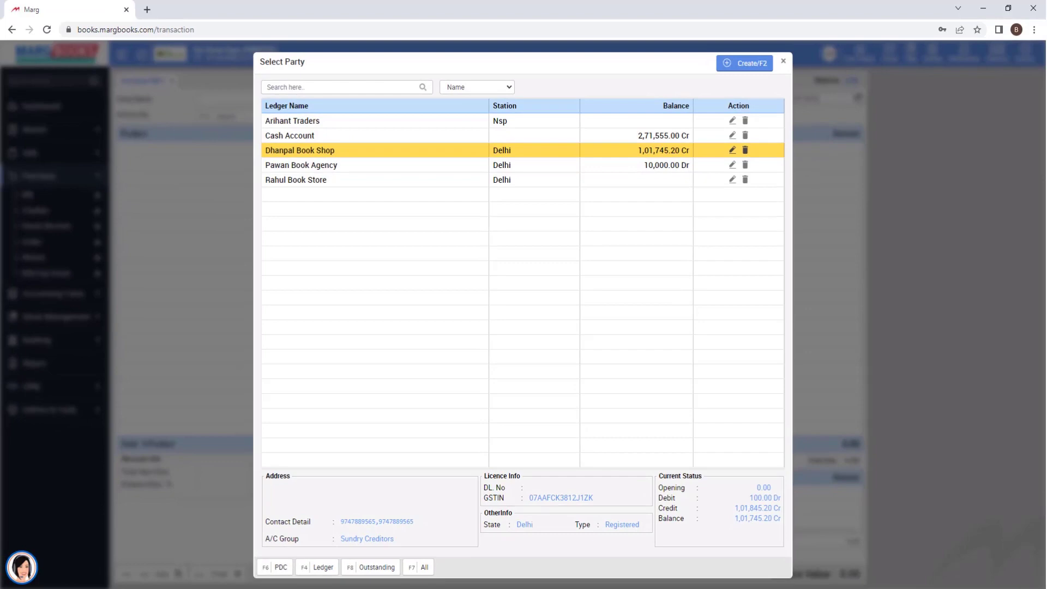
{"action": "key", "text": "Return"}
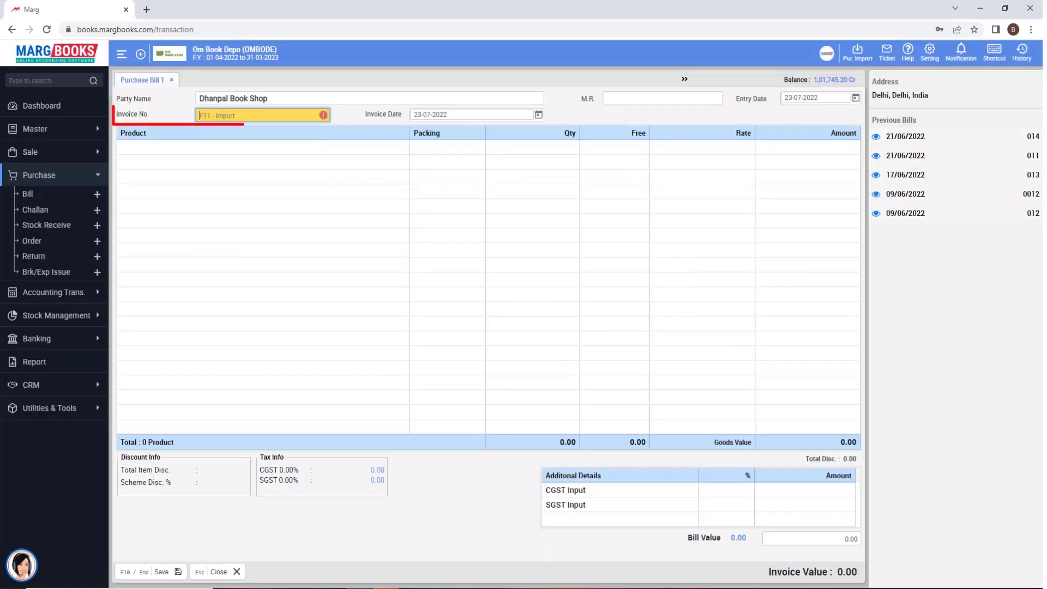
Enter invoice number 0002 on the purchase bill, keep the invoice date 23-07-2022, and select BALL PEN as the first product.
{"action": "key", "text": "Return"}
{"action": "key", "text": "Return"}
{"action": "key", "text": "Return"}
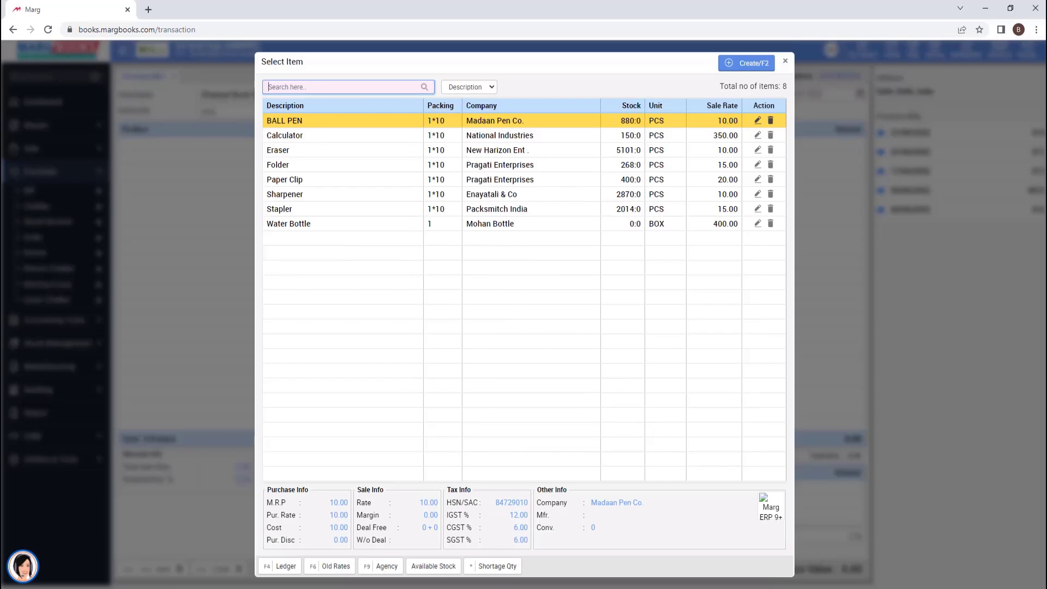
{"action": "key", "text": "Return"}
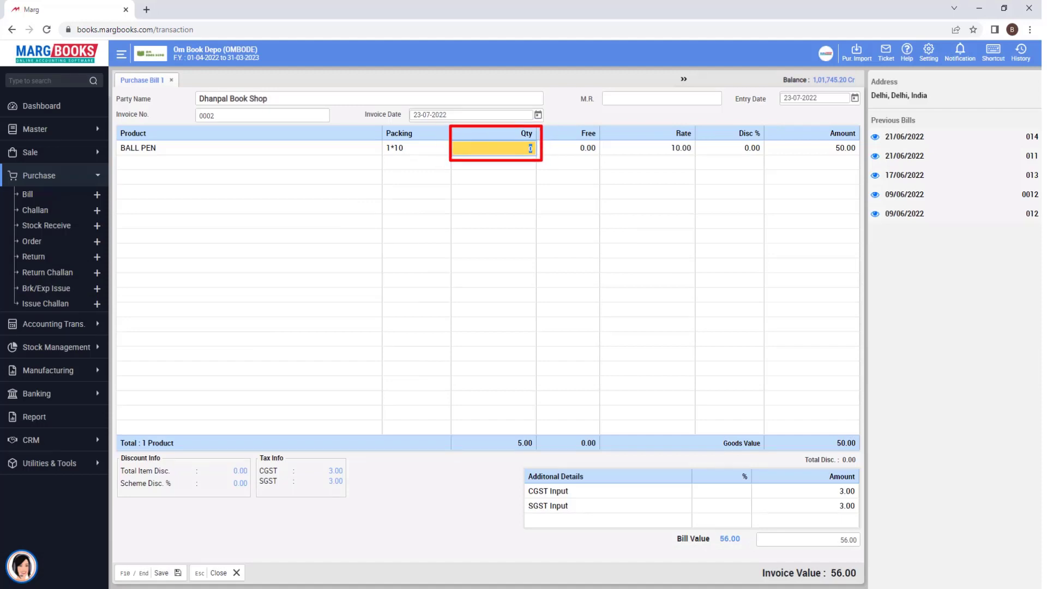
Enter 5 BALL PEN at rate 10.00, add 2 Calculator, 2 Stapler, 5 Sharpener and 10 Water Bottle, and save the purchase bill.
{"action": "key", "text": "Return"}
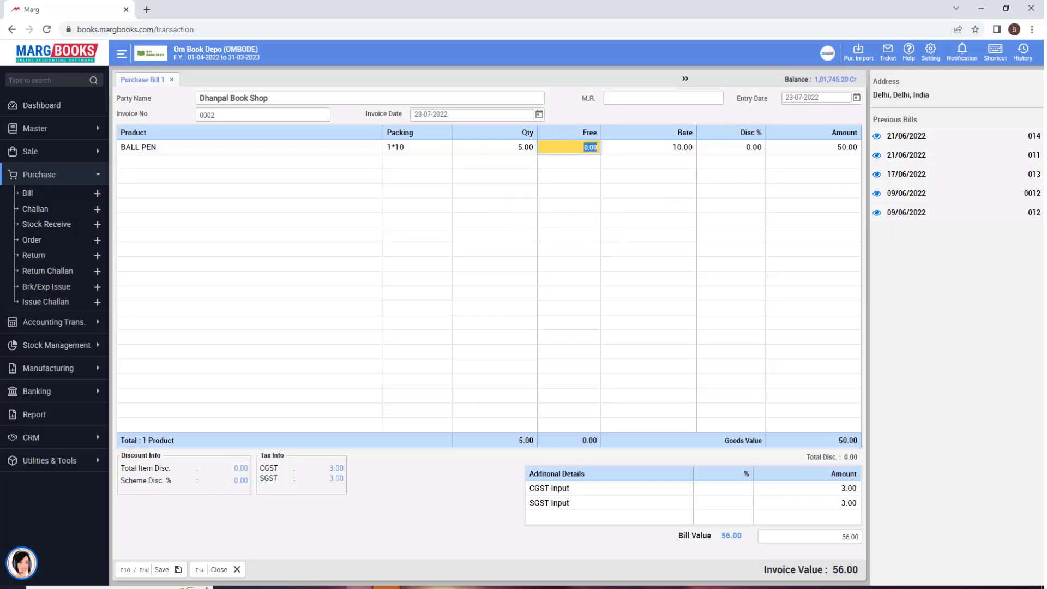
{"action": "key", "text": "Return"}
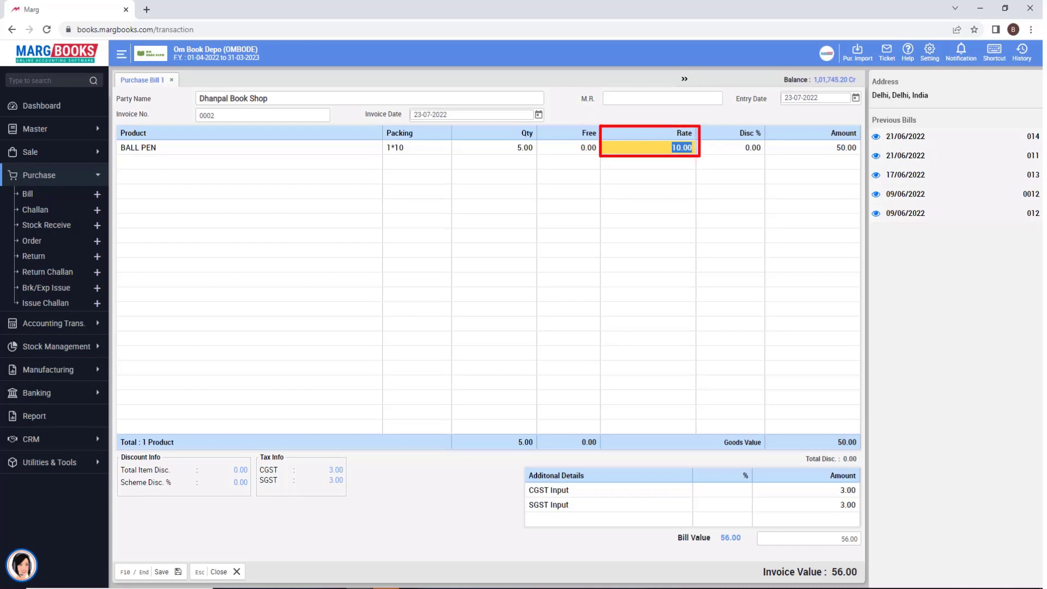
{"action": "key", "text": "Return"}
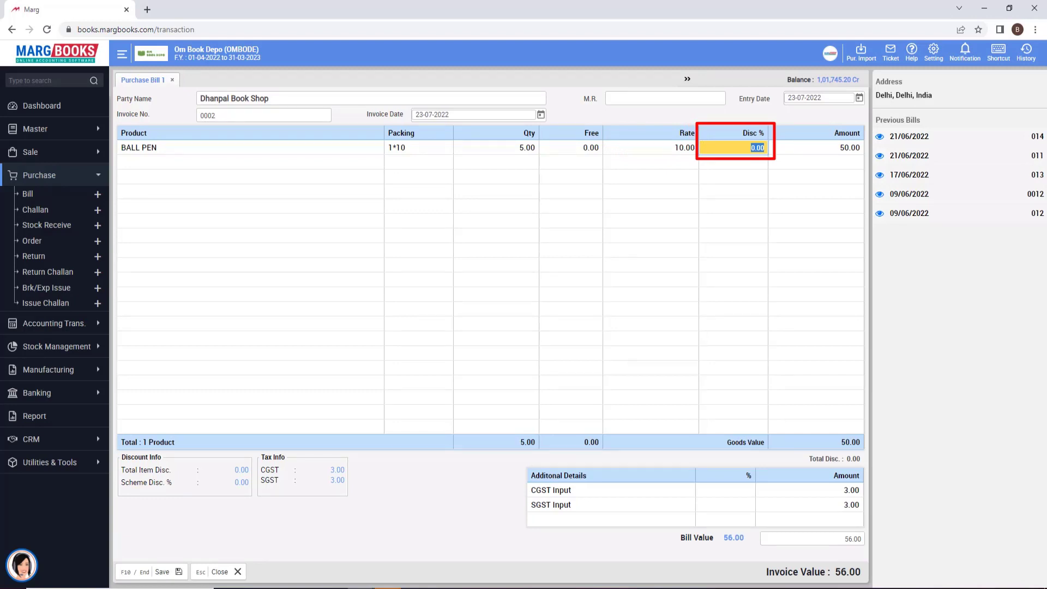
{"action": "key", "text": "Return"}
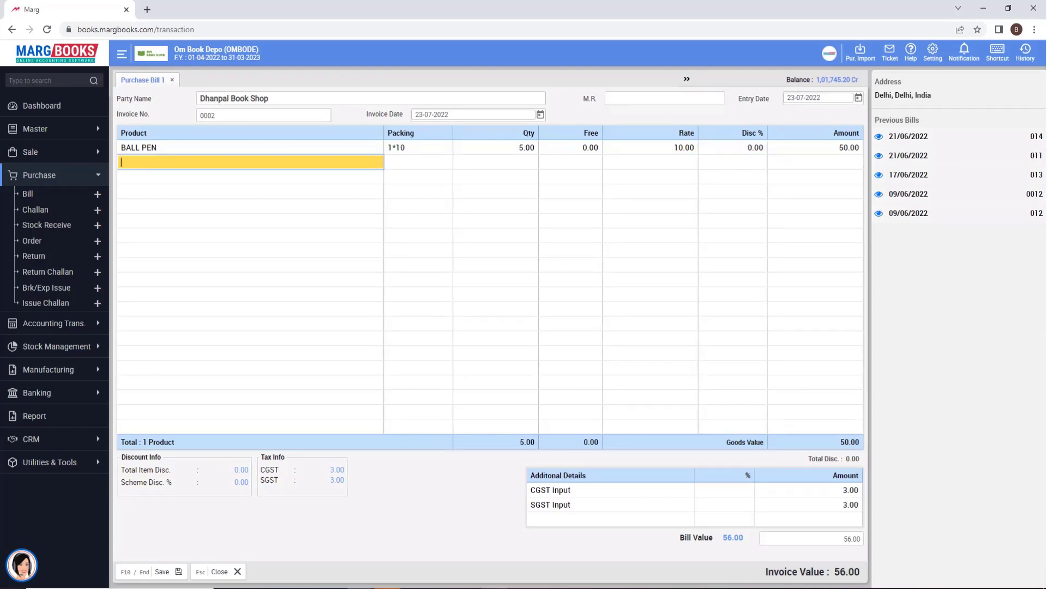
{"action": "key", "text": "Return"}
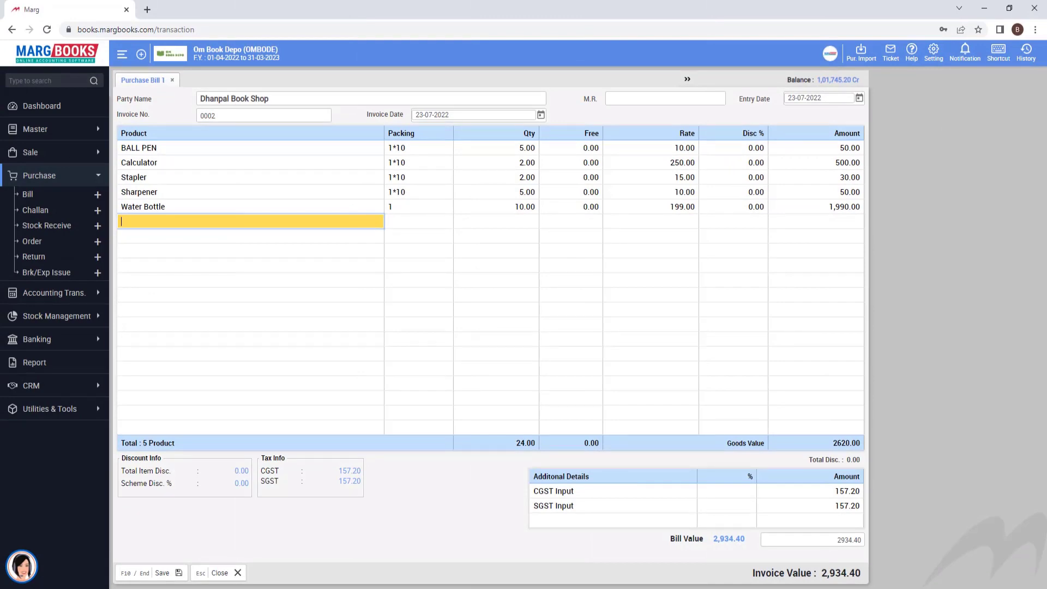
{"action": "key", "text": "End"}
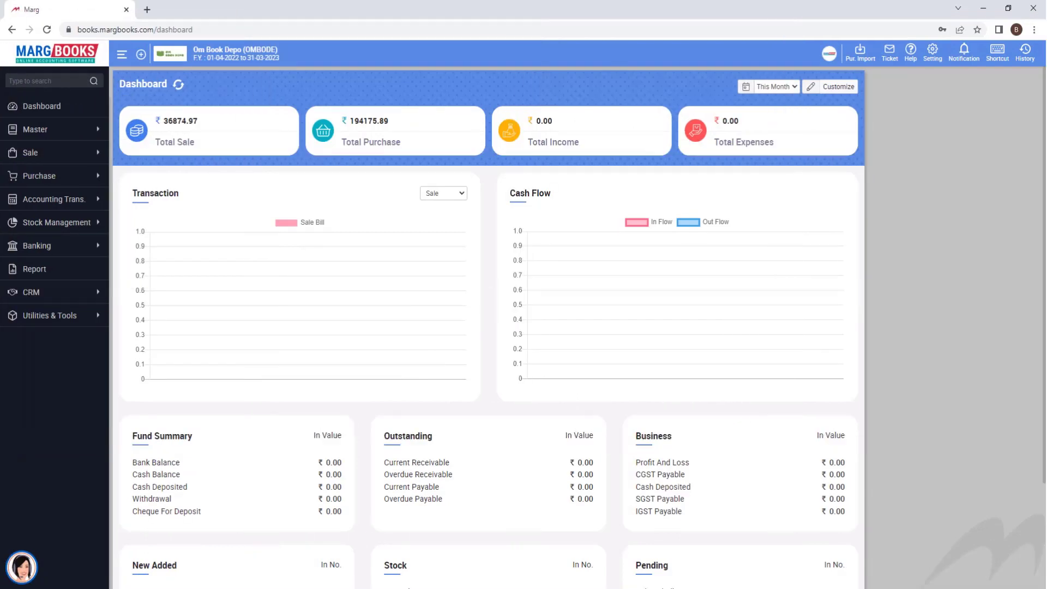
Create a new sale bill for Cash Account and add 2 PCS of Water Bottle.
{"action": "left_click", "coordinate": [31, 153]}
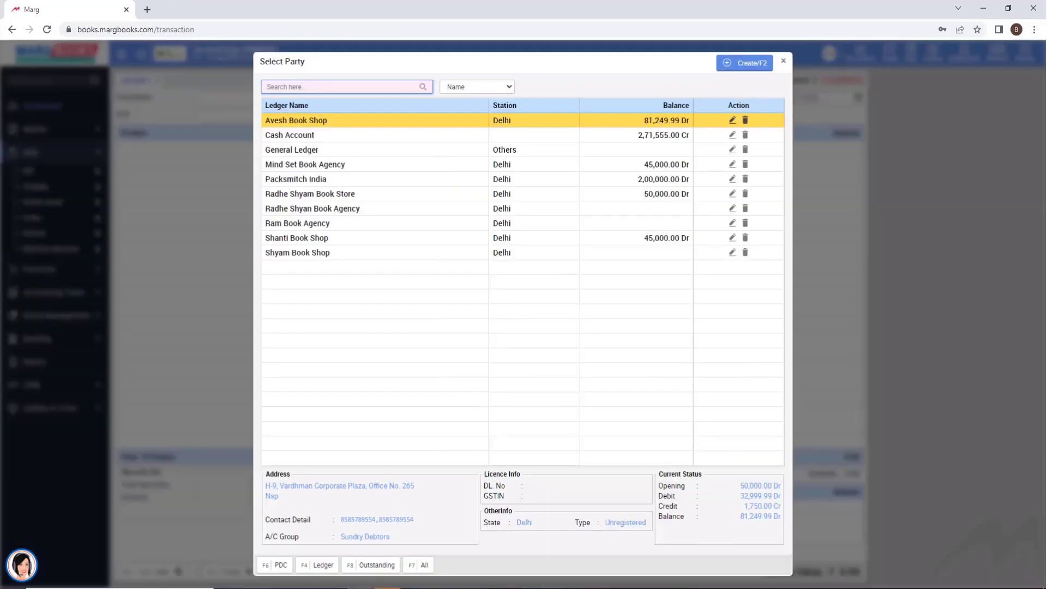
{"action": "key", "text": "Down"}
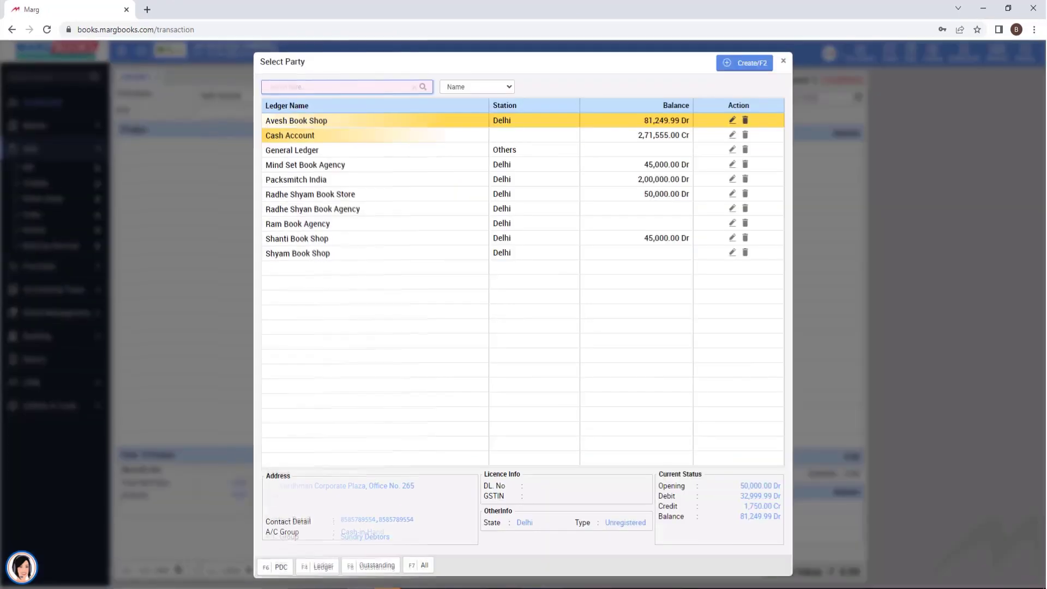
{"action": "key", "text": "Return"}
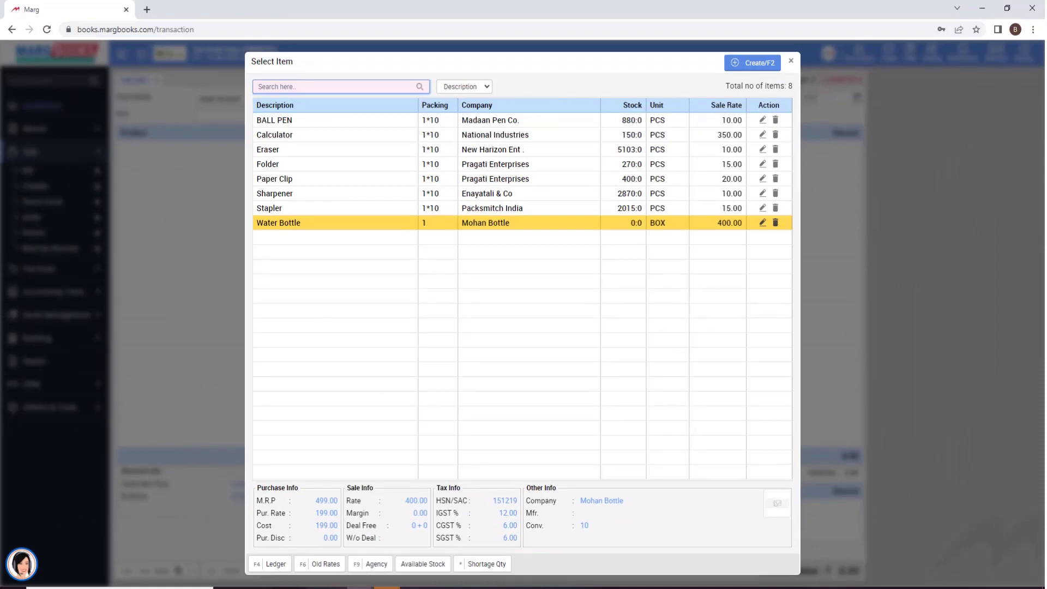
{"action": "key", "text": "Return"}
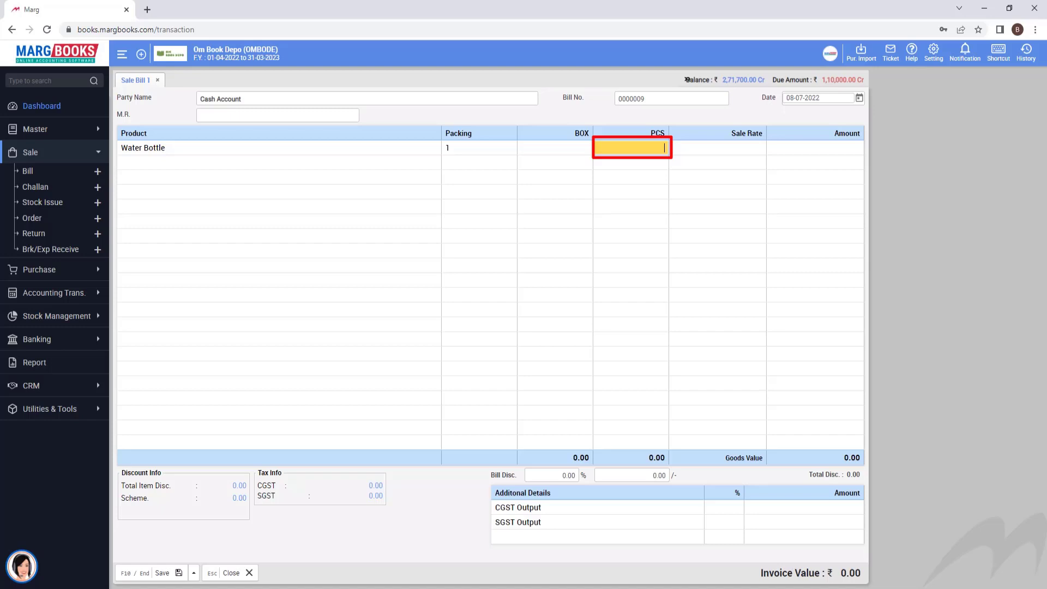
{"action": "type", "text": "2"}
{"action": "key", "text": "Return"}
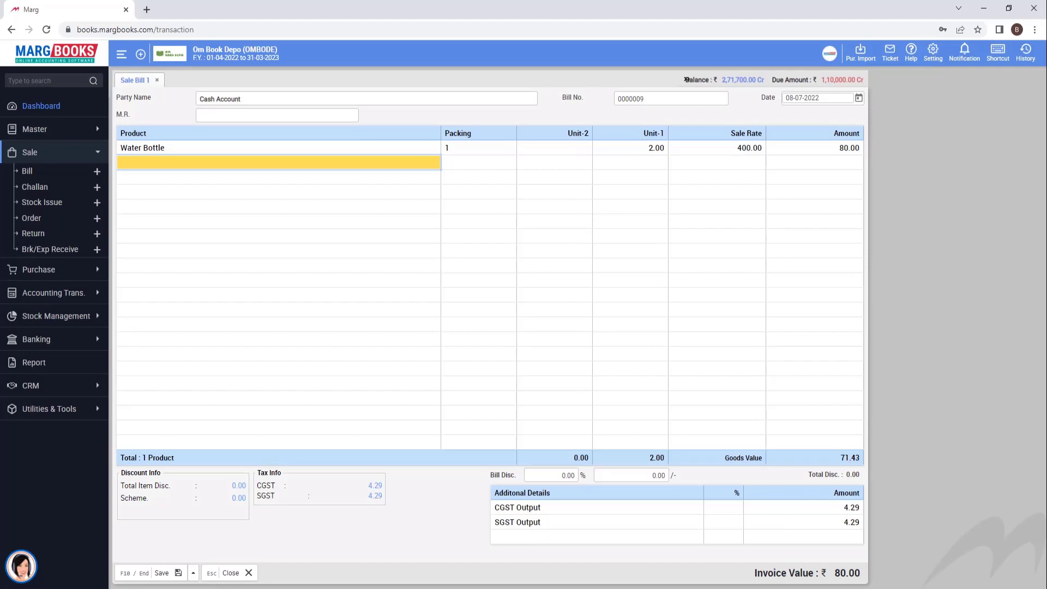
Add 1 Stapler, 2 Eraser and 2 Folder to the sale bill, leave the bill discount at zero, and save.
{"action": "key", "text": "Return"}
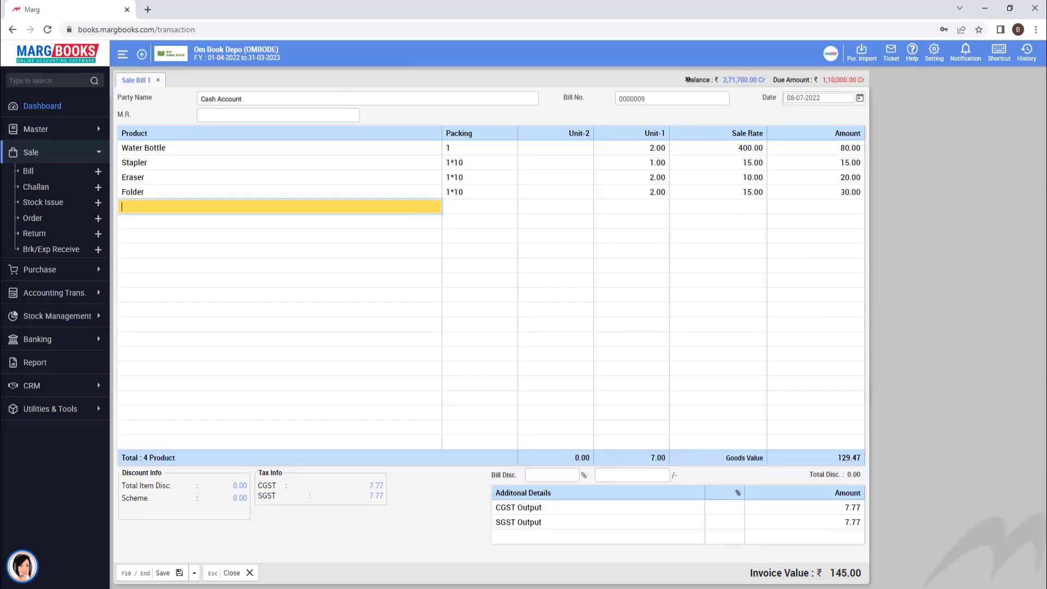
{"action": "key", "text": "Tab"}
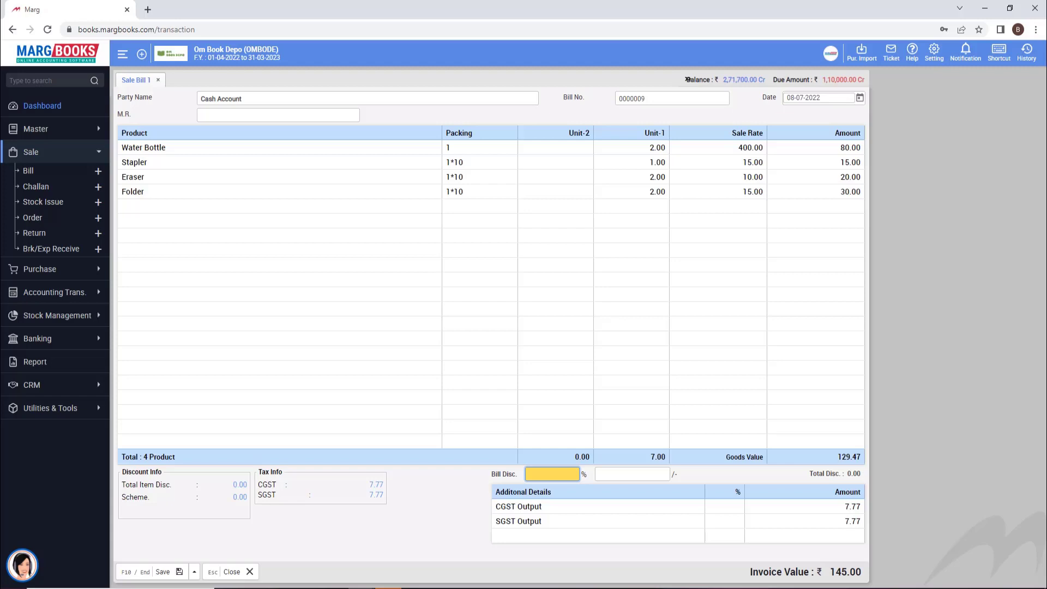
{"action": "key", "text": "Return"}
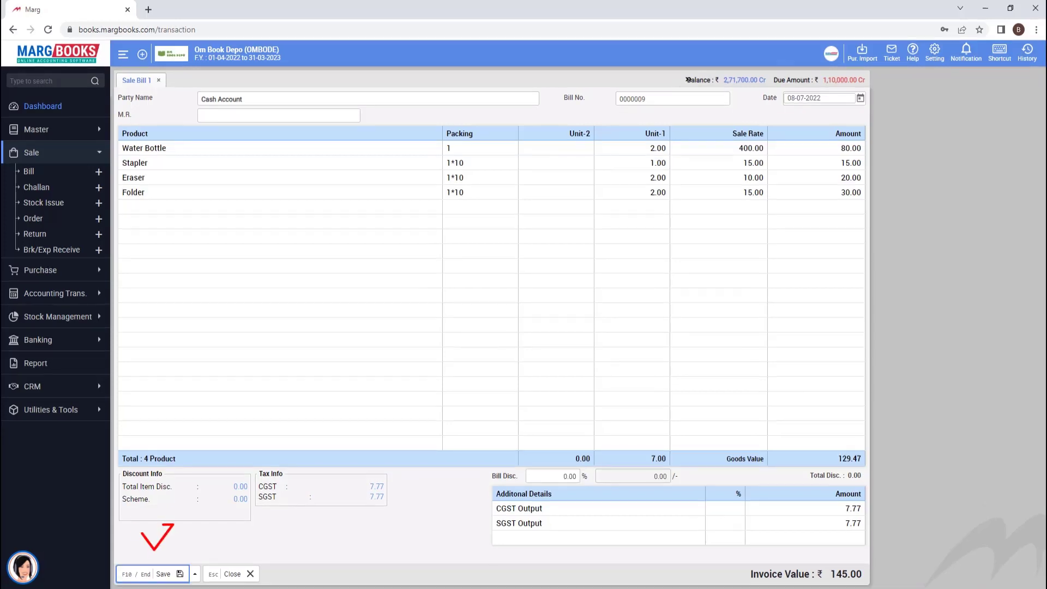
{"action": "key", "text": "Return"}
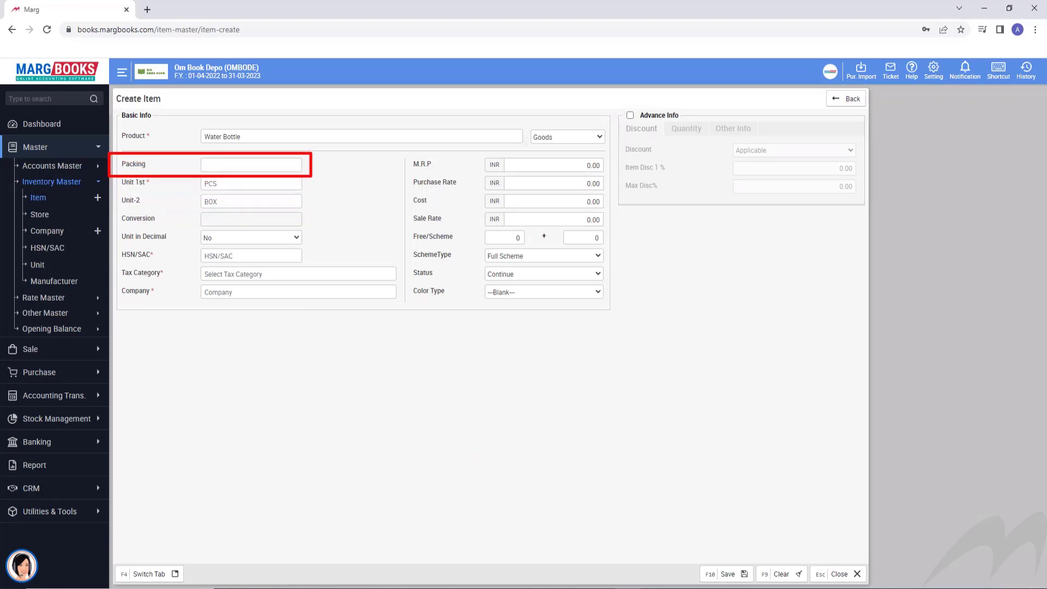
{"action": "type", "text": "1*10"}
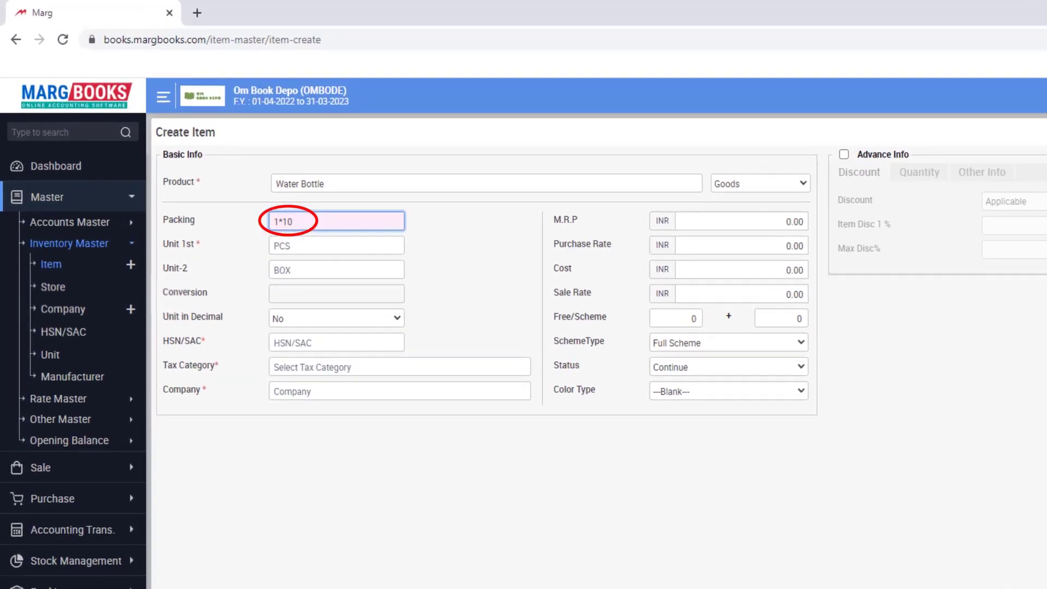
{"action": "key", "text": "BackSpace"}
{"action": "type", "text": "2"}
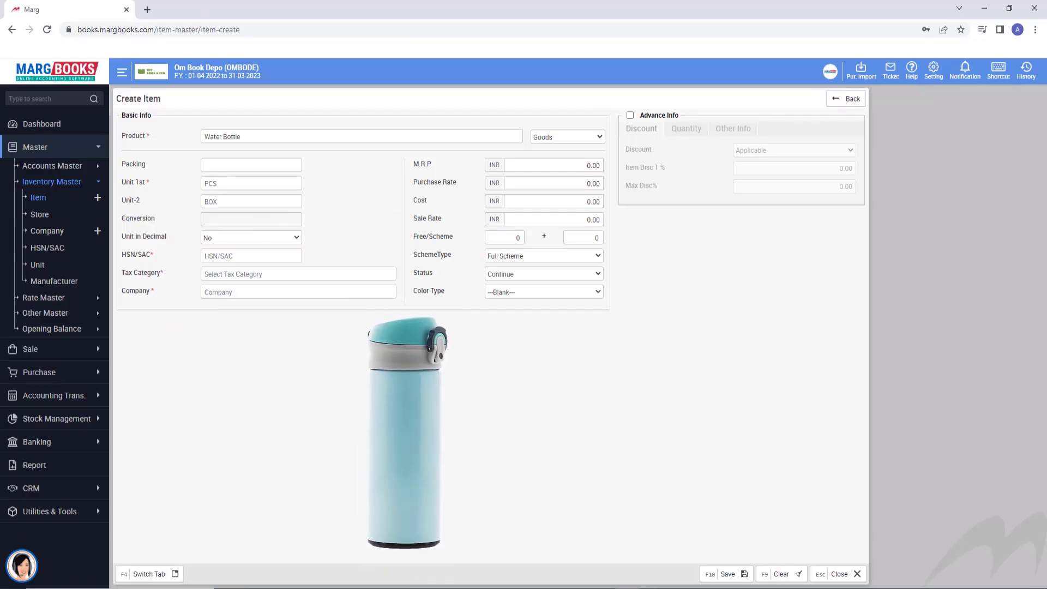
Set Water Bottle's packing 1*10, first unit BOTTLE, HSN/SAC 151219, tax category GST Sale - 5%, company Mohan Bottle and M.R.P 20.00.
{"action": "type", "text": "1"}
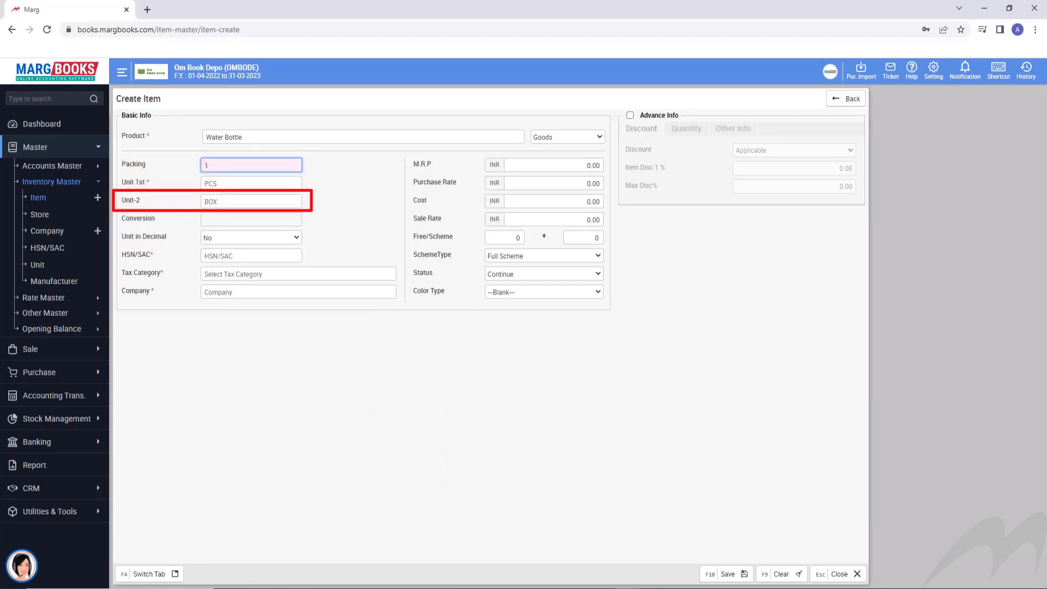
{"action": "type", "text": "*10"}
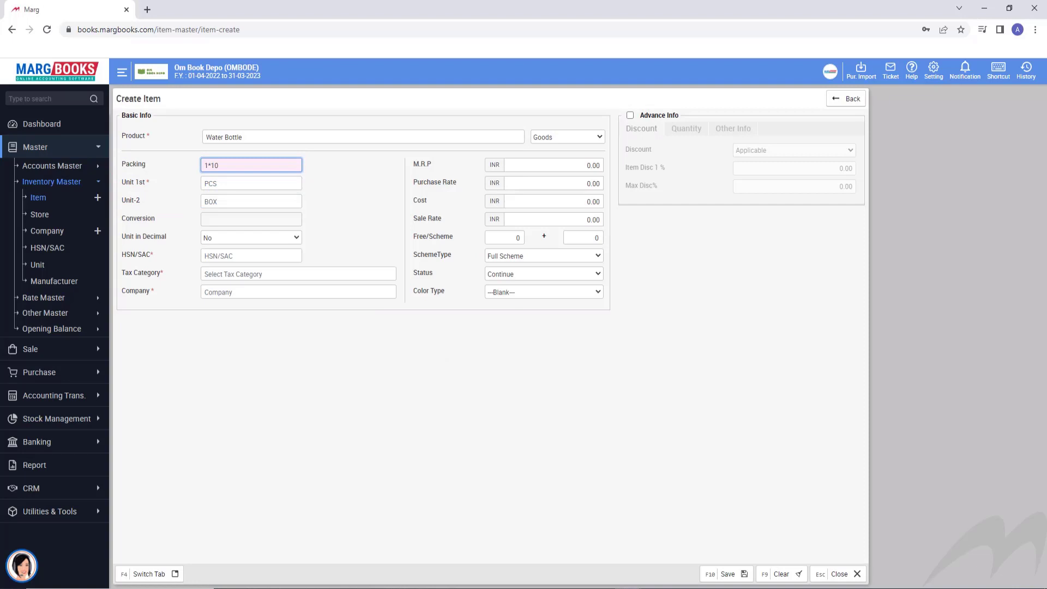
{"action": "key", "text": "Tab"}
{"action": "type", "text": "bo"}
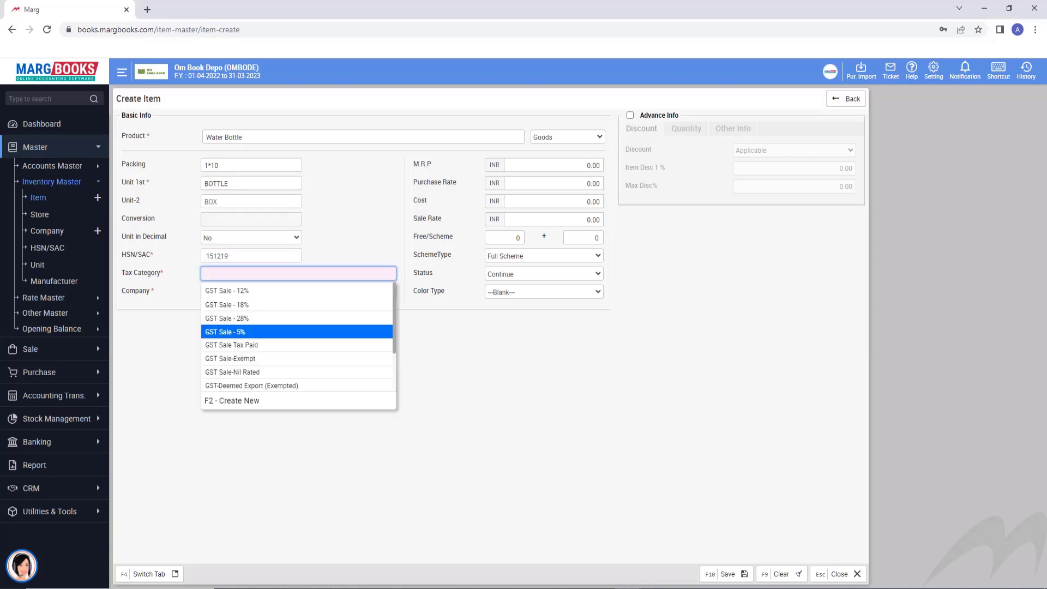
{"action": "key", "text": "Return"}
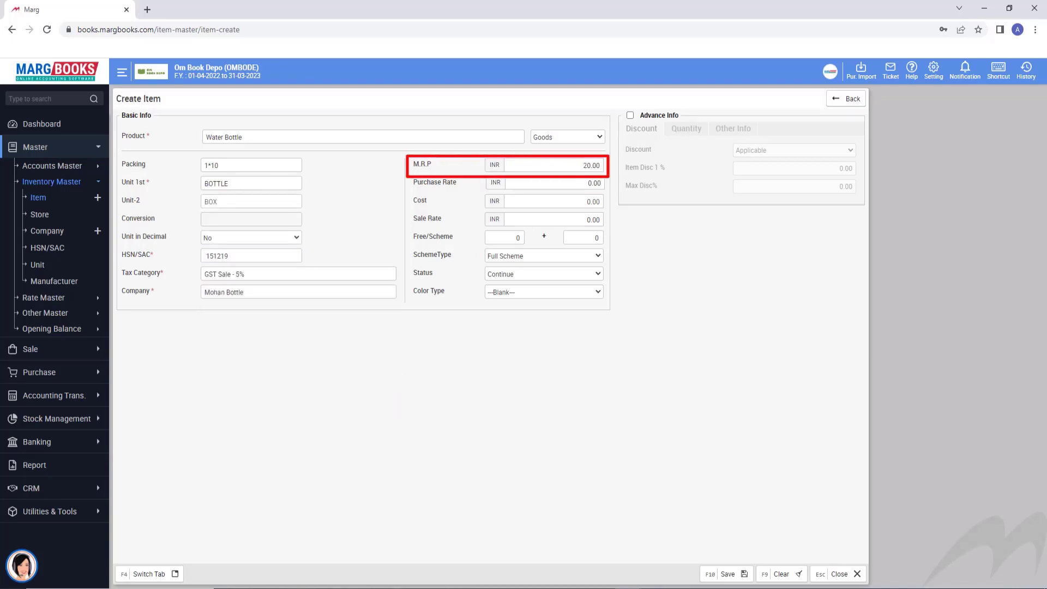
Set the Water Bottle item's purchase rate to 5.00 and sale rate to 20.00, and save the item.
{"action": "key", "text": "Return"}
{"action": "type", "text": "5"}
{"action": "key", "text": "Return"}
{"action": "key", "text": "Return"}
{"action": "key", "text": "Return"}
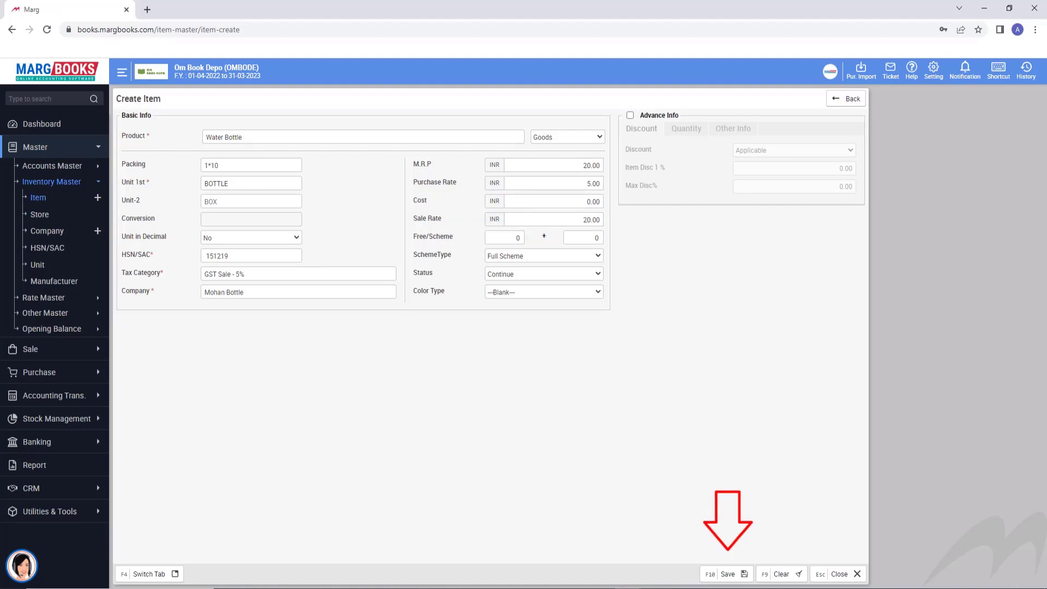
{"action": "key", "text": "F10"}
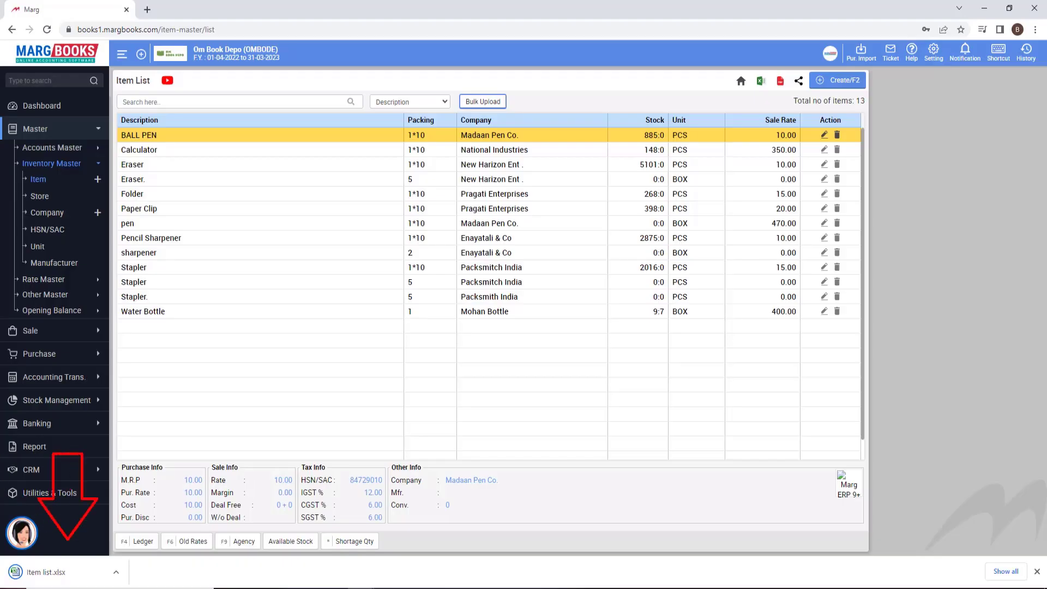
Open the downloaded Item list.xlsx, and select the Item list file from Downloads for the bulk item upload.
{"action": "left_click", "coordinate": [116, 572]}
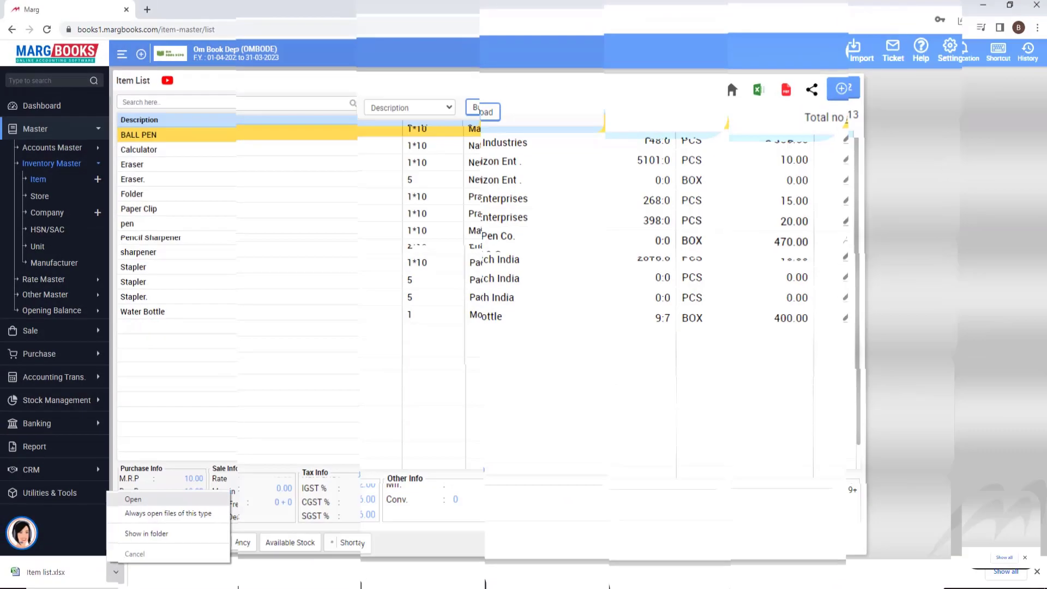
{"action": "left_click", "coordinate": [141, 498]}
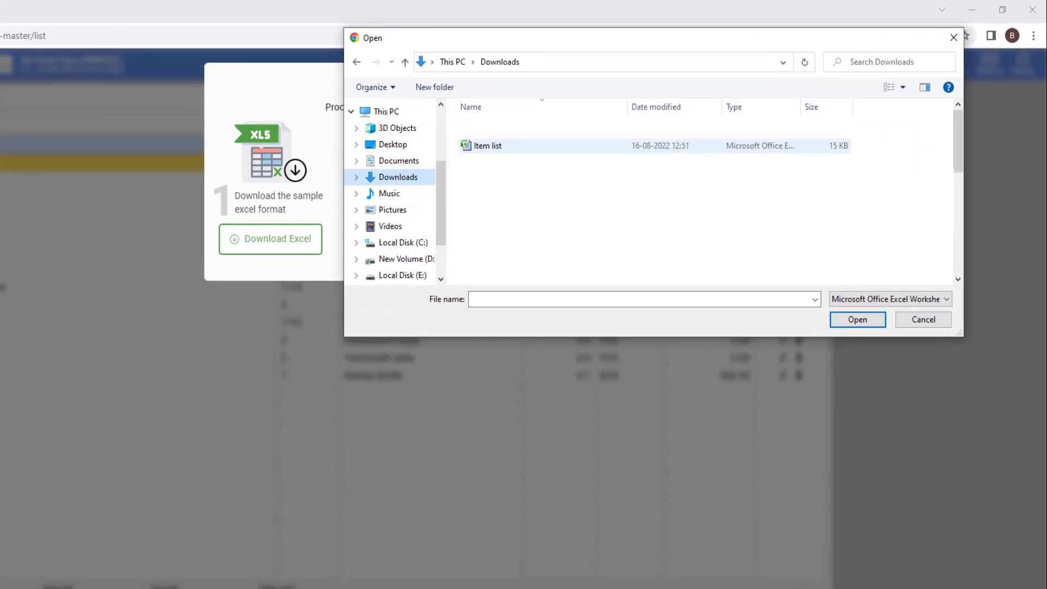
{"action": "left_click", "coordinate": [487, 146]}
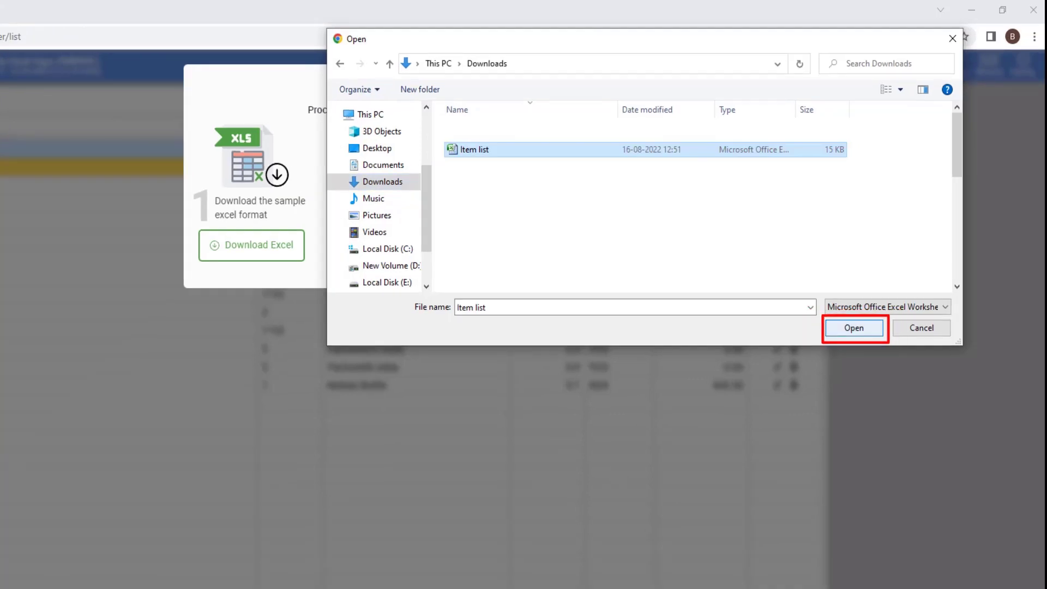
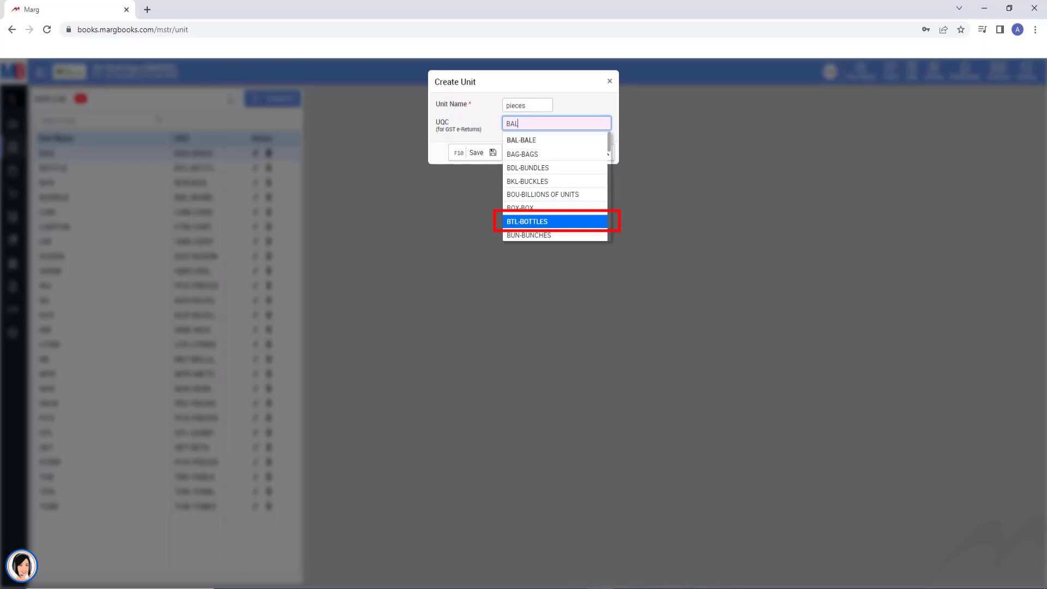
Save the new unit pieces with UQC PCS-PIECES and open that unit for editing.
{"action": "key", "text": "F10"}
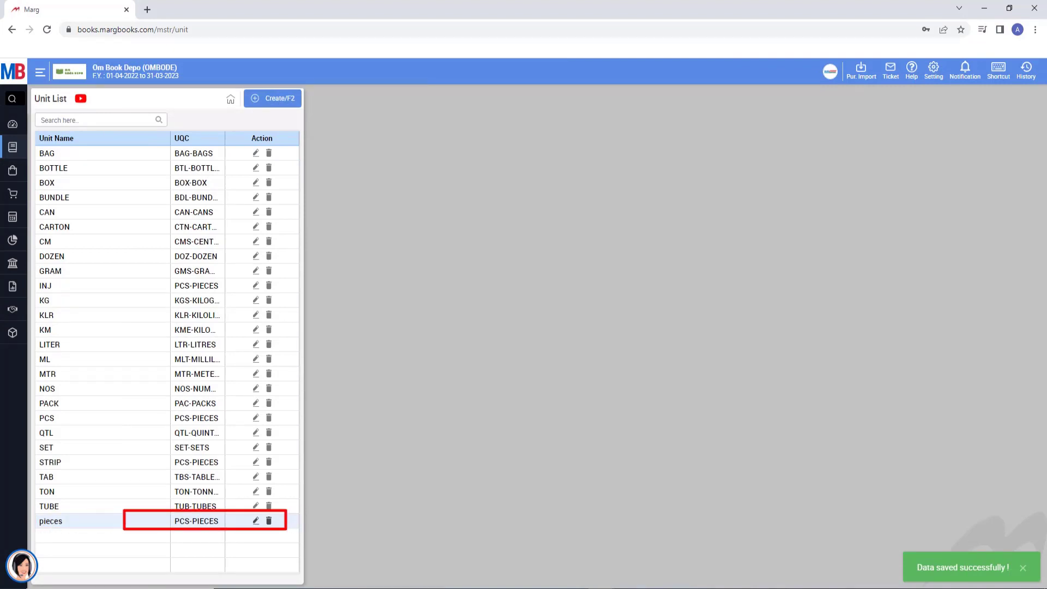
{"action": "left_click", "coordinate": [255, 521]}
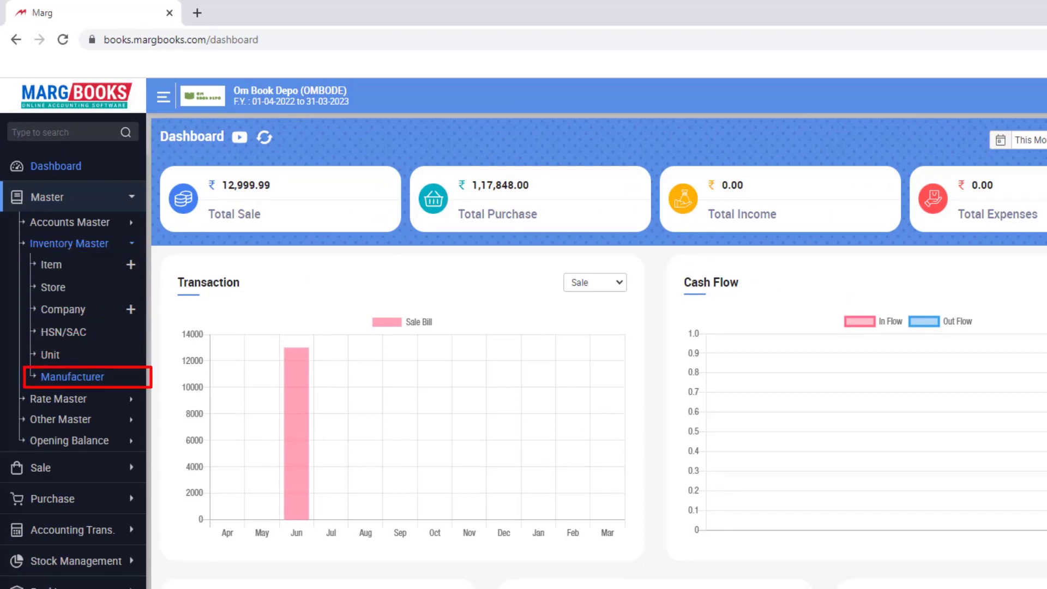
Create the manufacturer Shyam Book Depo with additional details, including country India, state Delhi, address and contact details, and save it.
{"action": "left_click", "coordinate": [73, 377]}
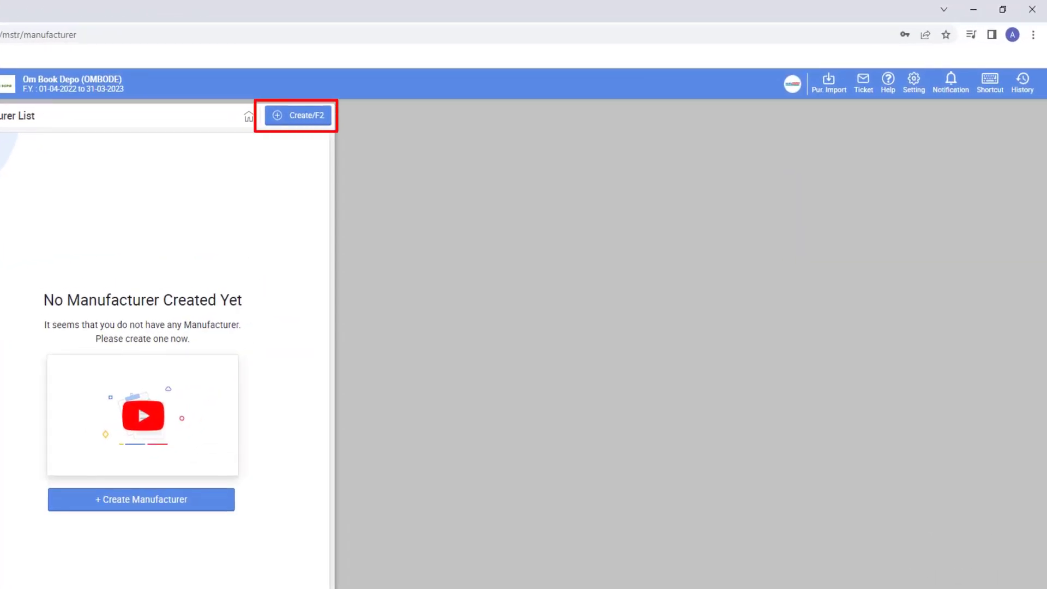
{"action": "key", "text": "F2"}
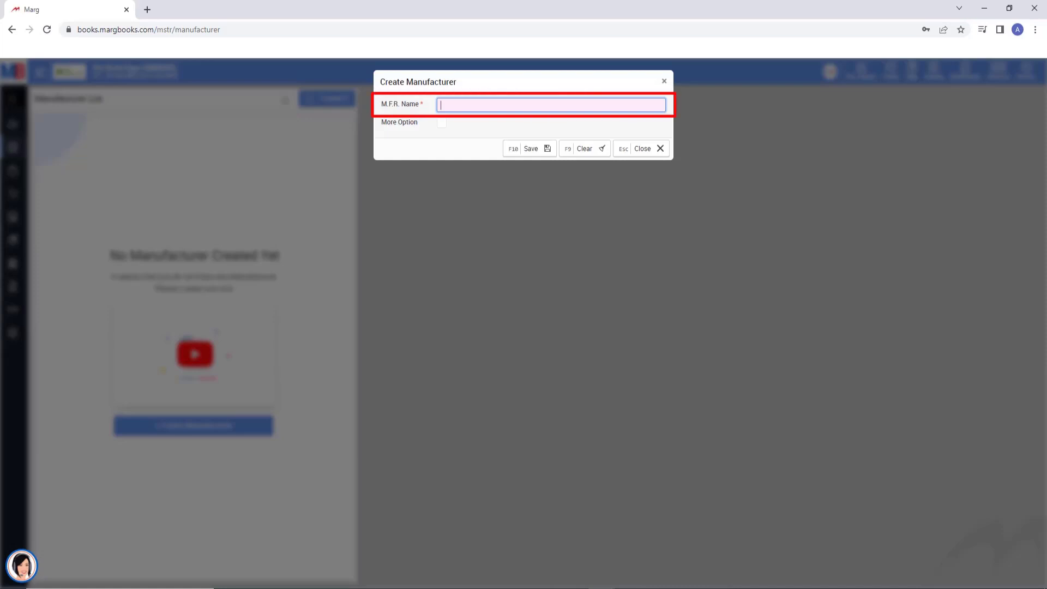
{"action": "type", "text": "Shyam Book Depo"}
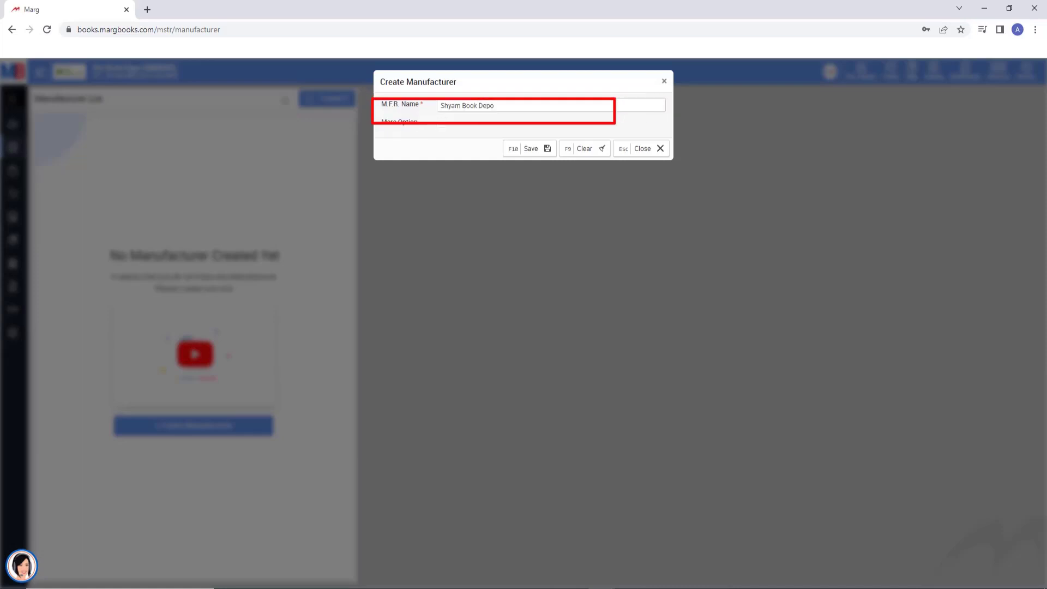
{"action": "key", "text": "Tab"}
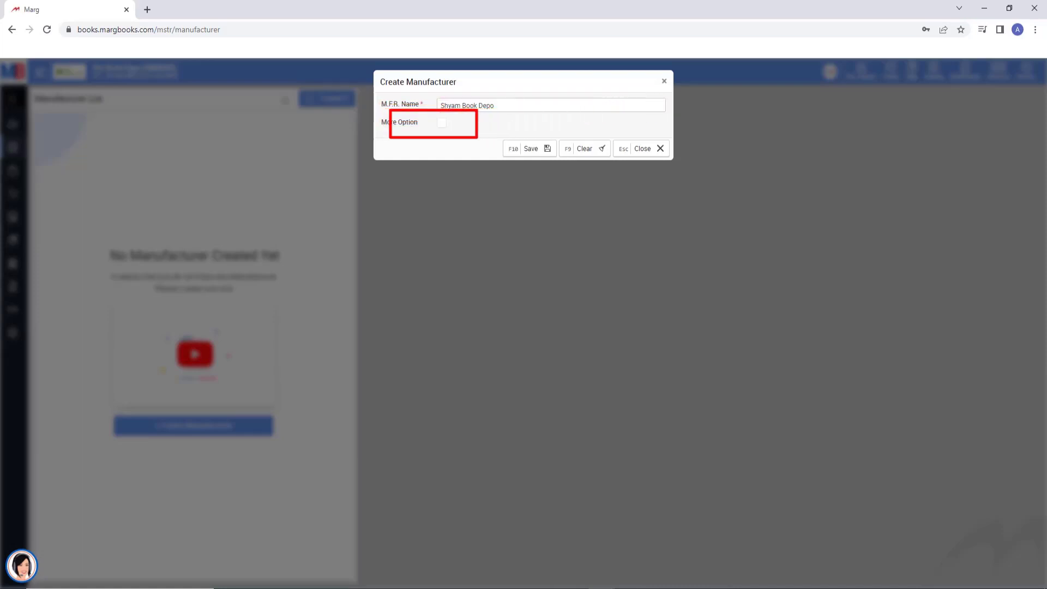
{"action": "key", "text": "space"}
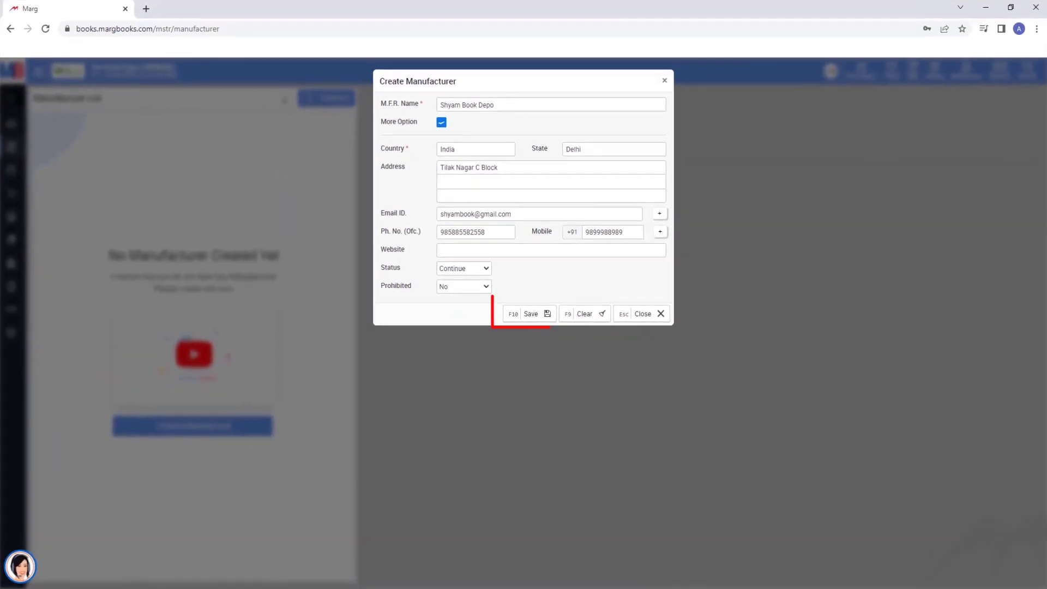
{"action": "key", "text": "F10"}
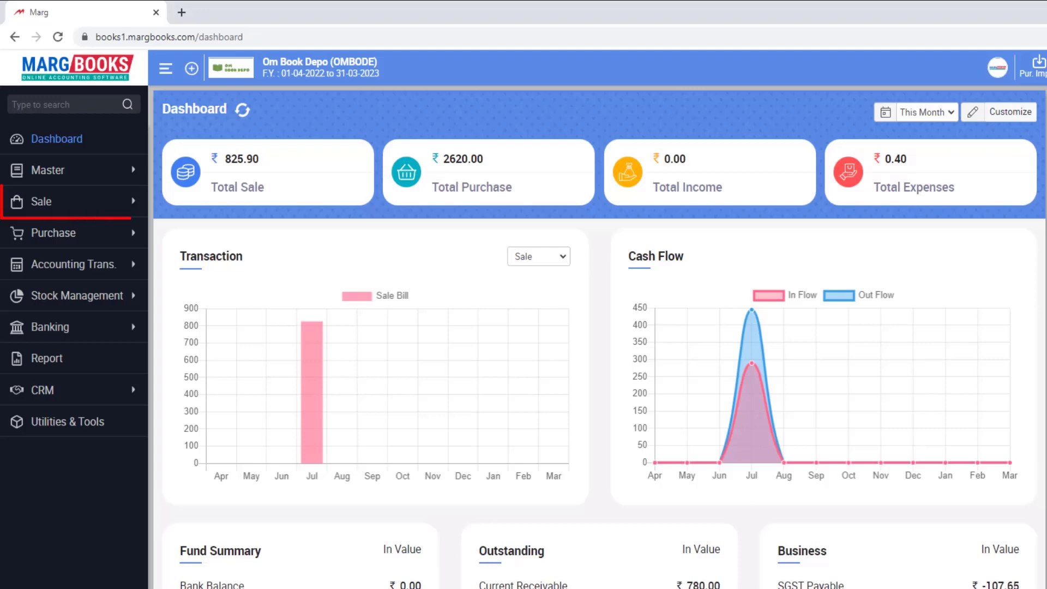
Look through the sale transactions and open a new purchase return entry.
{"action": "left_click", "coordinate": [41, 201]}
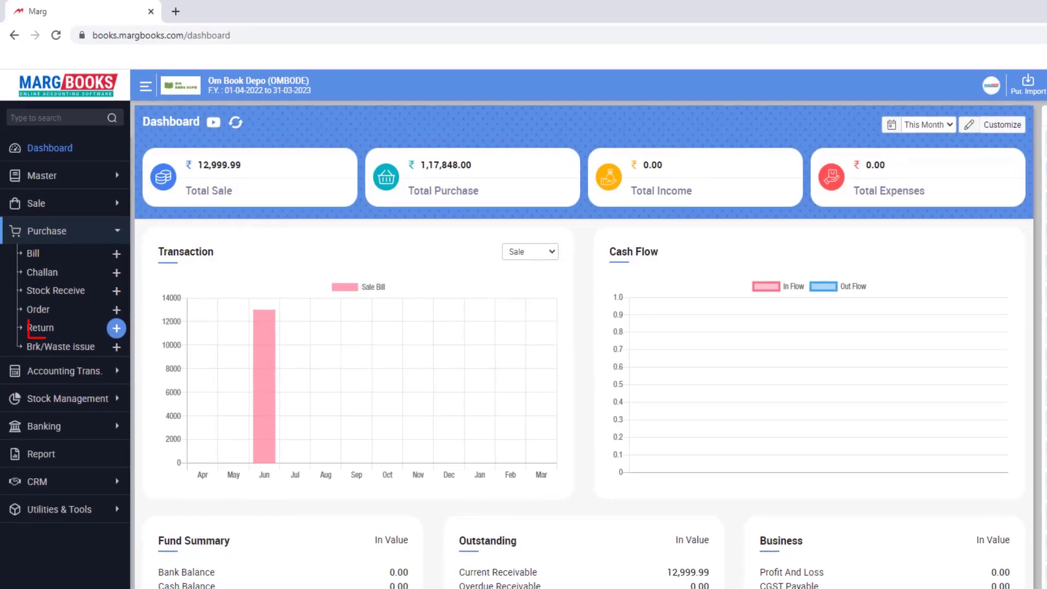
{"action": "left_click", "coordinate": [116, 328]}
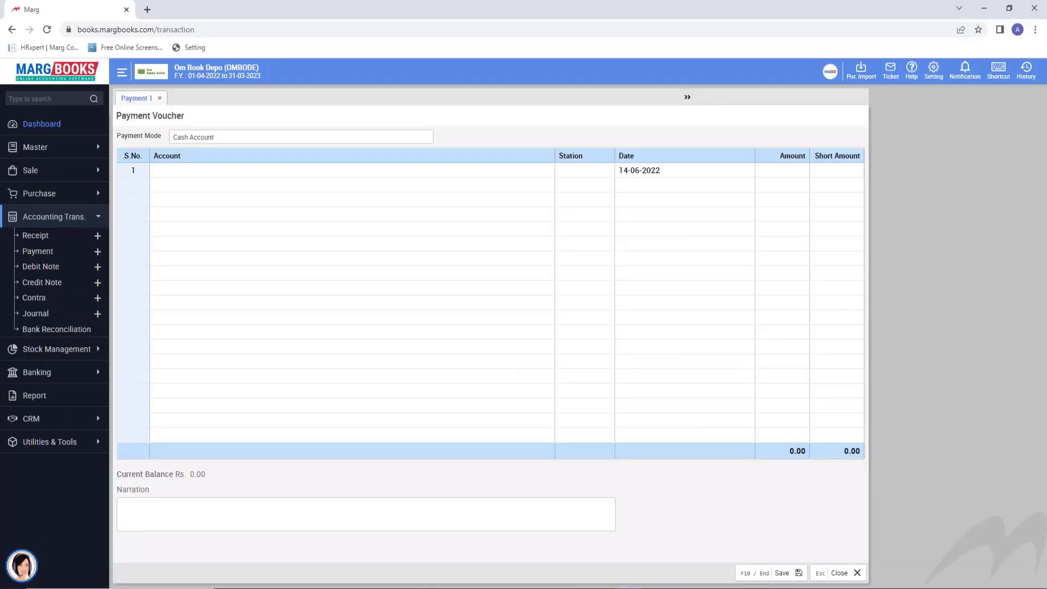
Enter a payment of 15000 to Pawan Book Agency from Cash Account in the payment voucher.
{"action": "key", "text": "Return"}
{"action": "key", "text": "Return"}
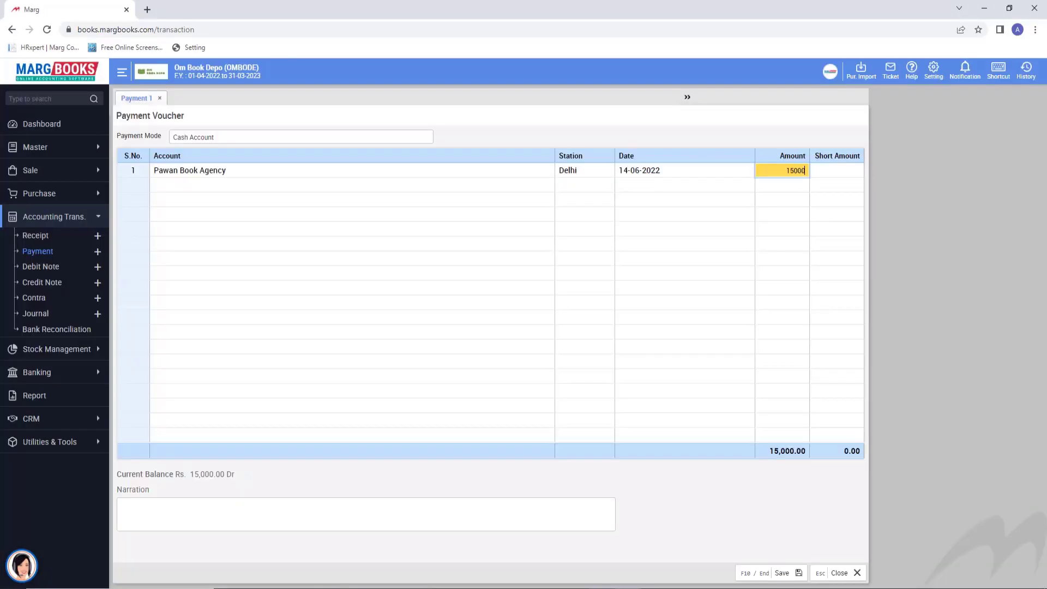
{"action": "key", "text": "Return"}
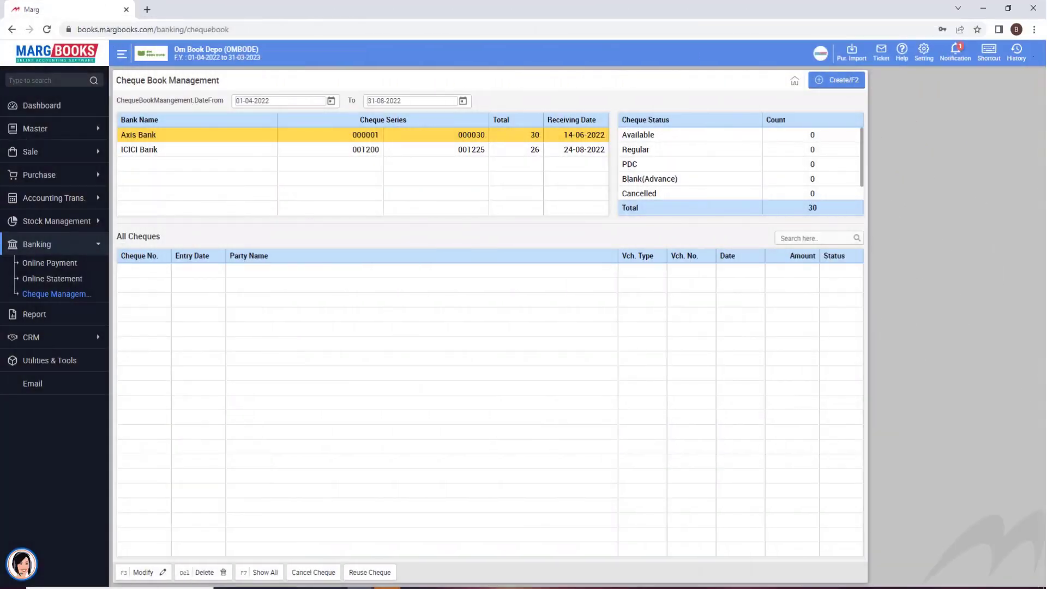
Create a Yes Bank cheque book received on 31-08-2022 with cheques 011111 to 011131, and save it.
{"action": "key", "text": "F2"}
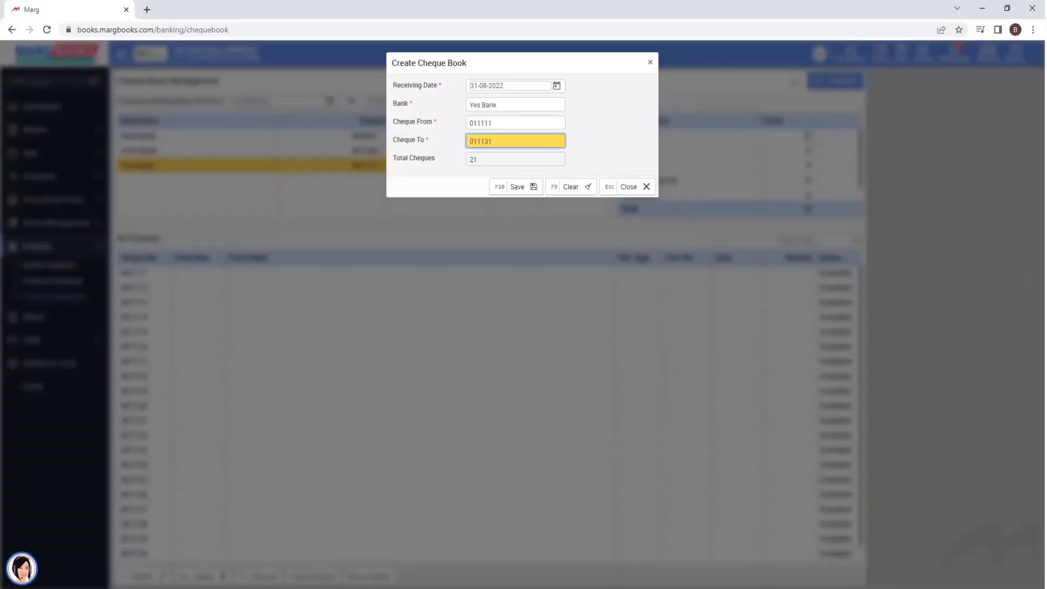
{"action": "key", "text": "F10"}
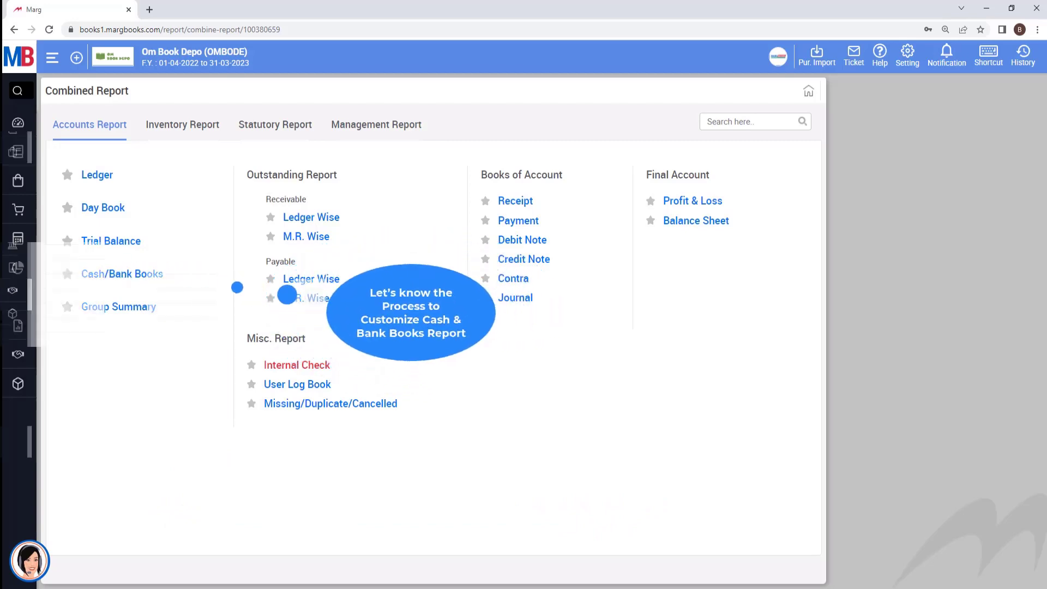
Open Axis Bank's ledger from the Cash/Bank Books report and save the custom template Credit And Debit with Month, Debit, Credit and Balance columns.
{"action": "left_click", "coordinate": [122, 274]}
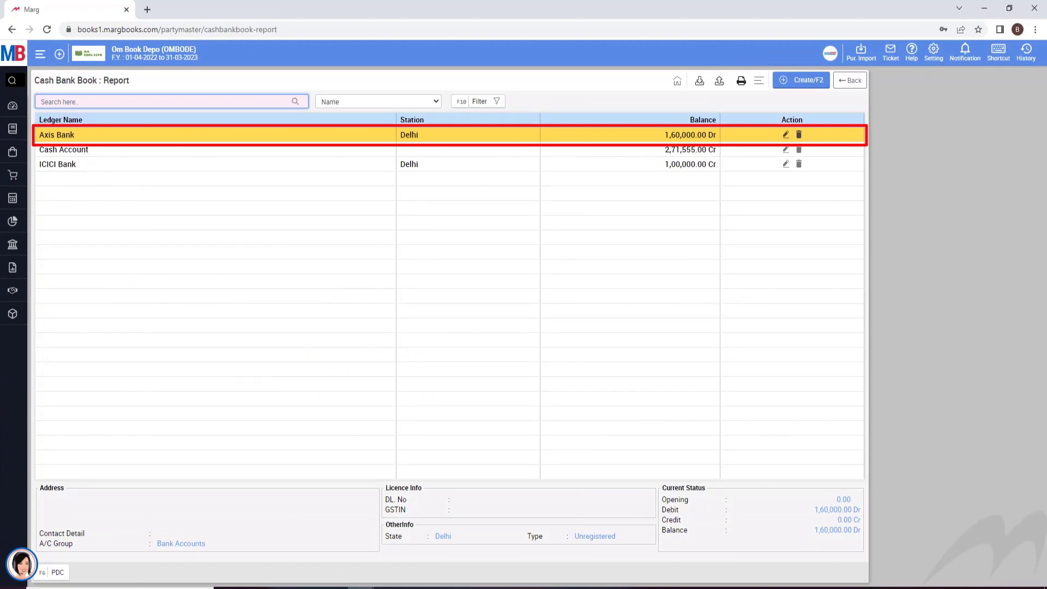
{"action": "key", "text": "Return"}
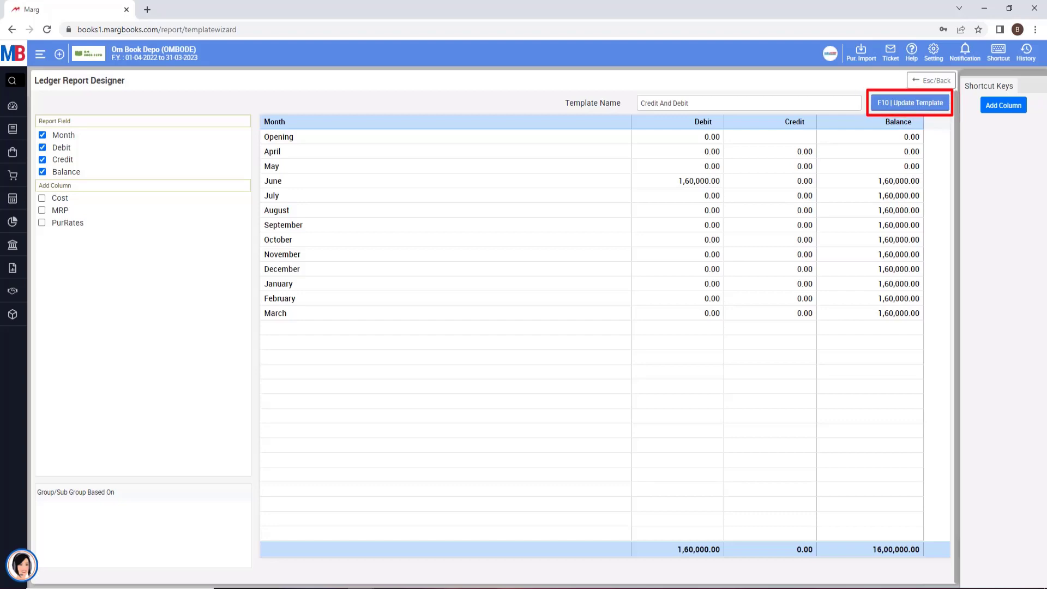
{"action": "key", "text": "F10"}
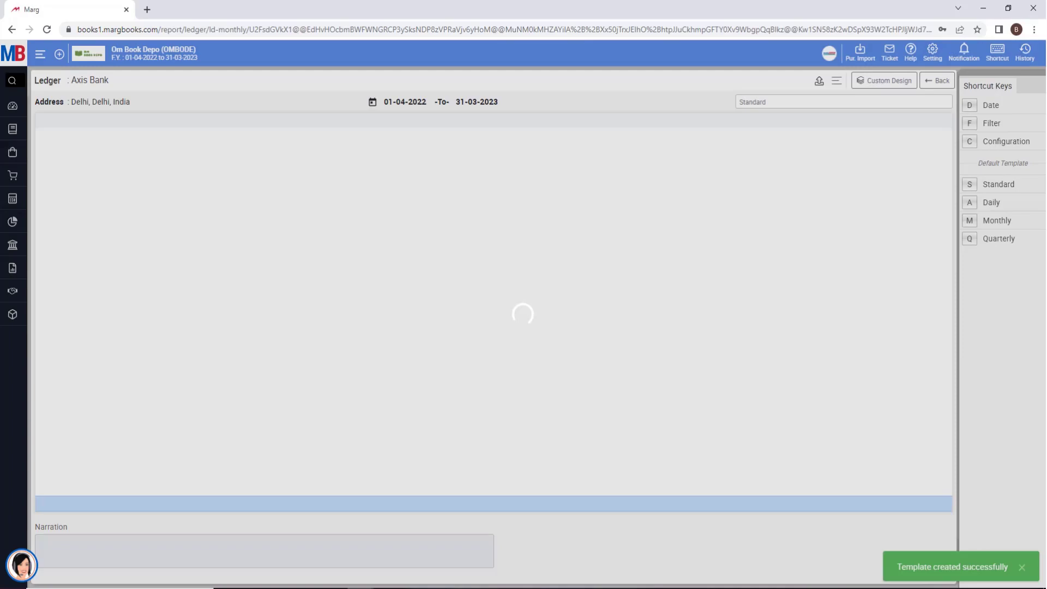
{"action": "key", "text": "Escape"}
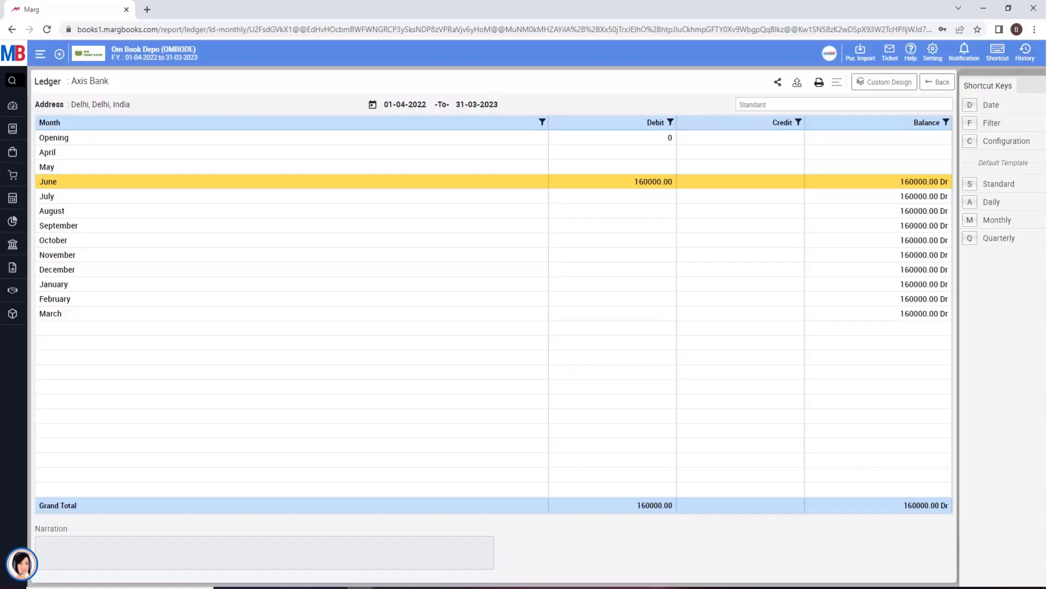